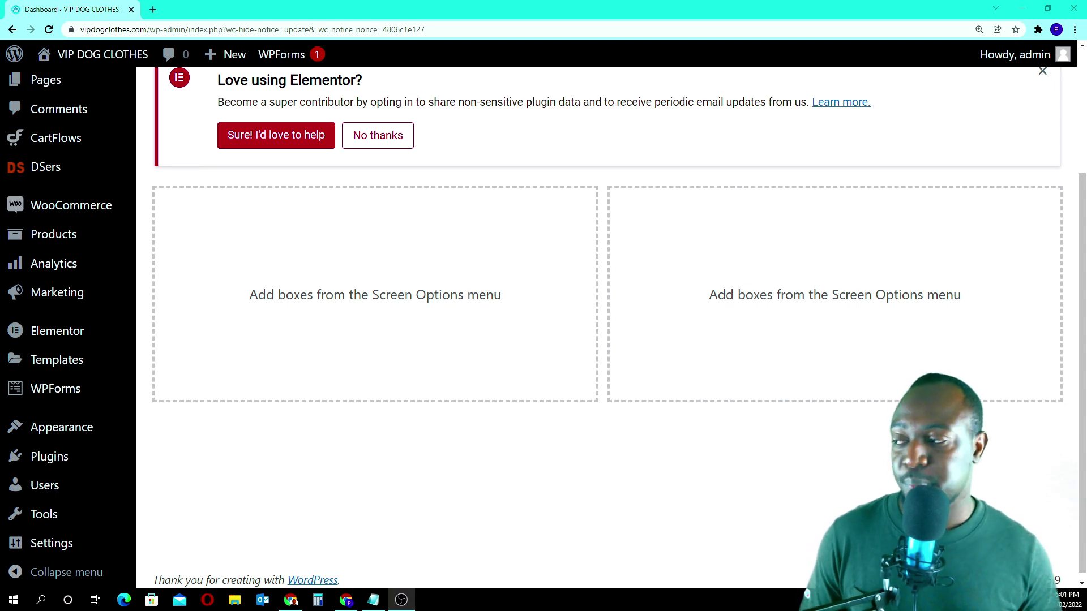
Find the Plugins menu in the WordPress admin sidebar.
mouse_move(80, 441)
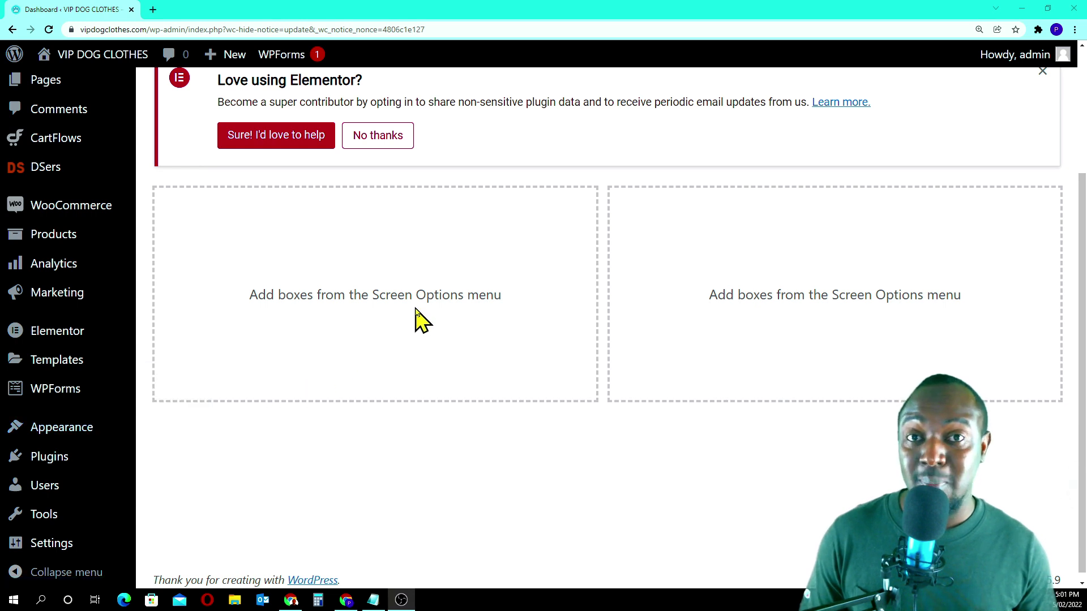
mouse_move(54, 430)
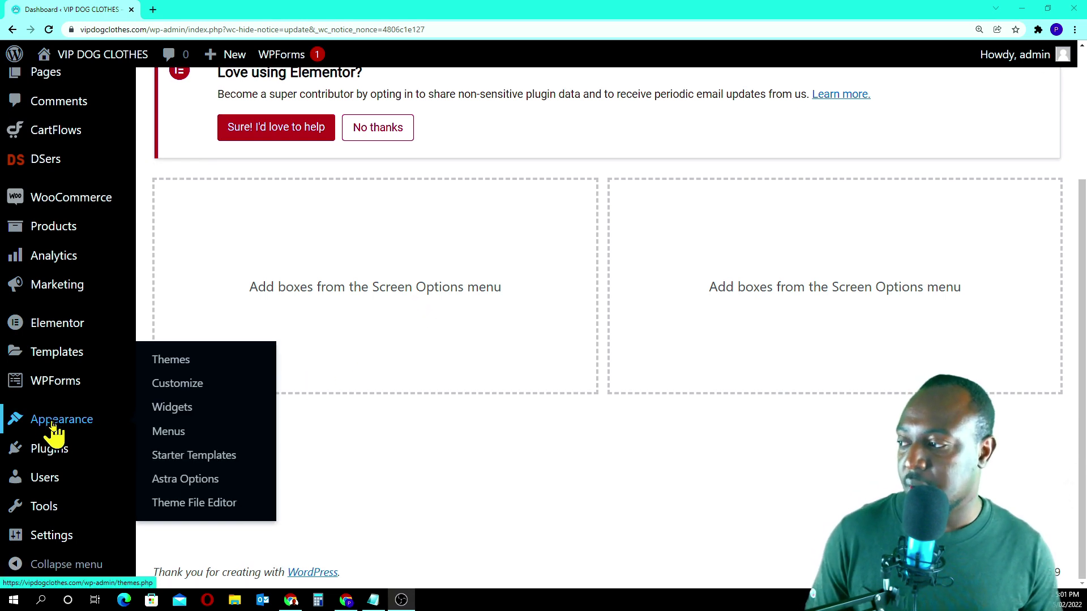
scroll(34, 397, "up", 2)
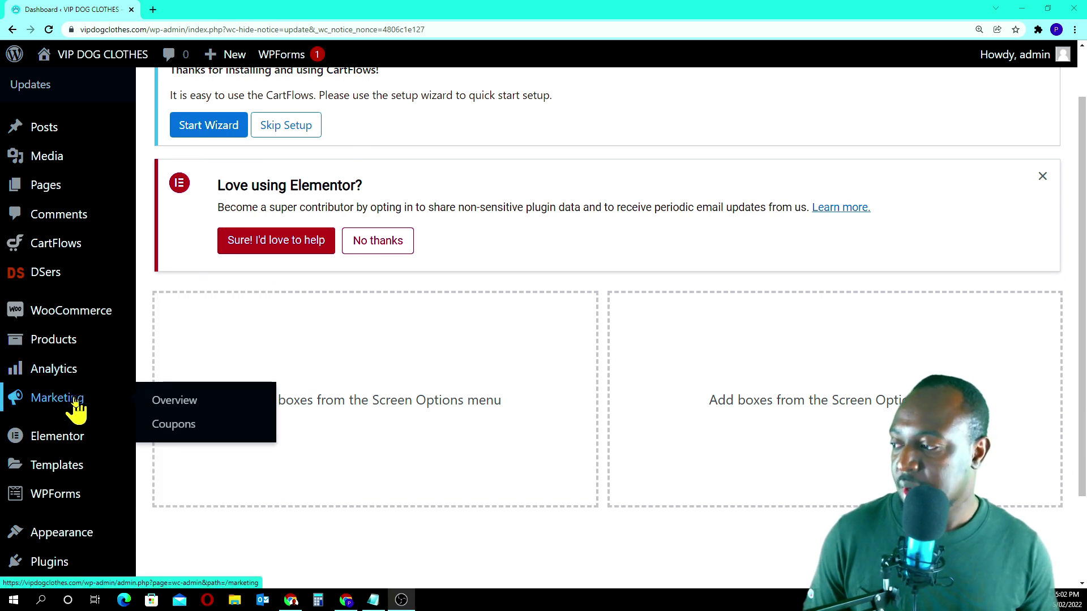
scroll(79, 410, "down", 2)
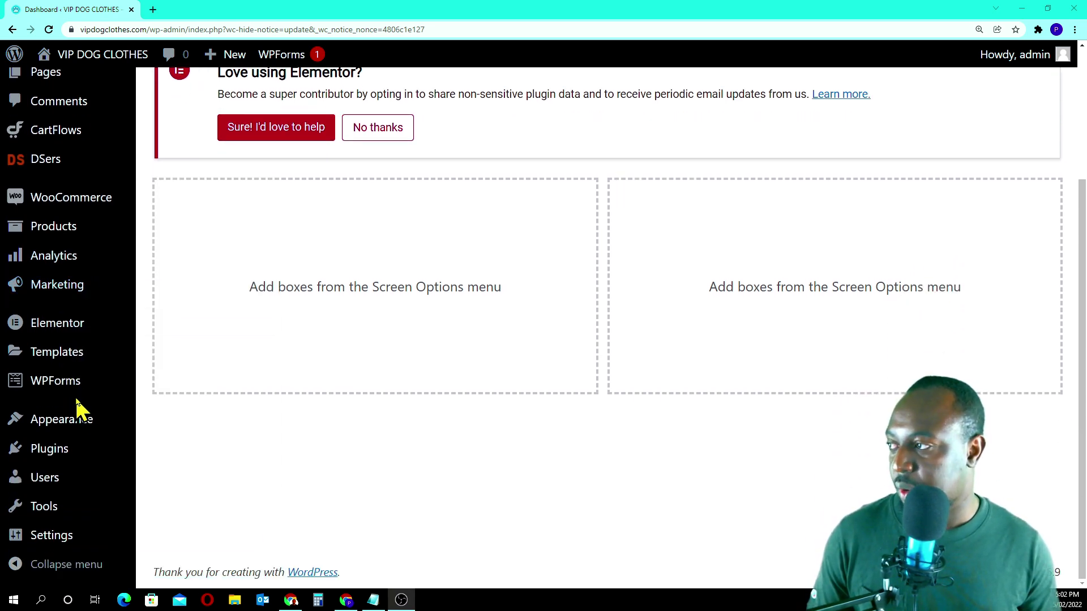
mouse_move(61, 458)
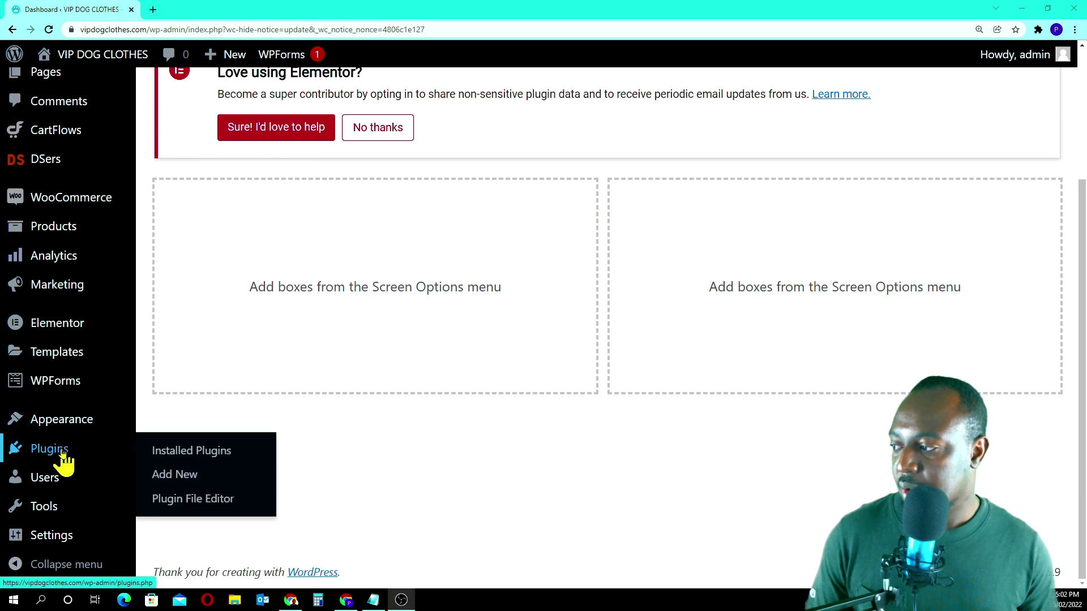
Search the plugin directory for 'smtp' from the Add Plugins page.
left_click(191, 481)
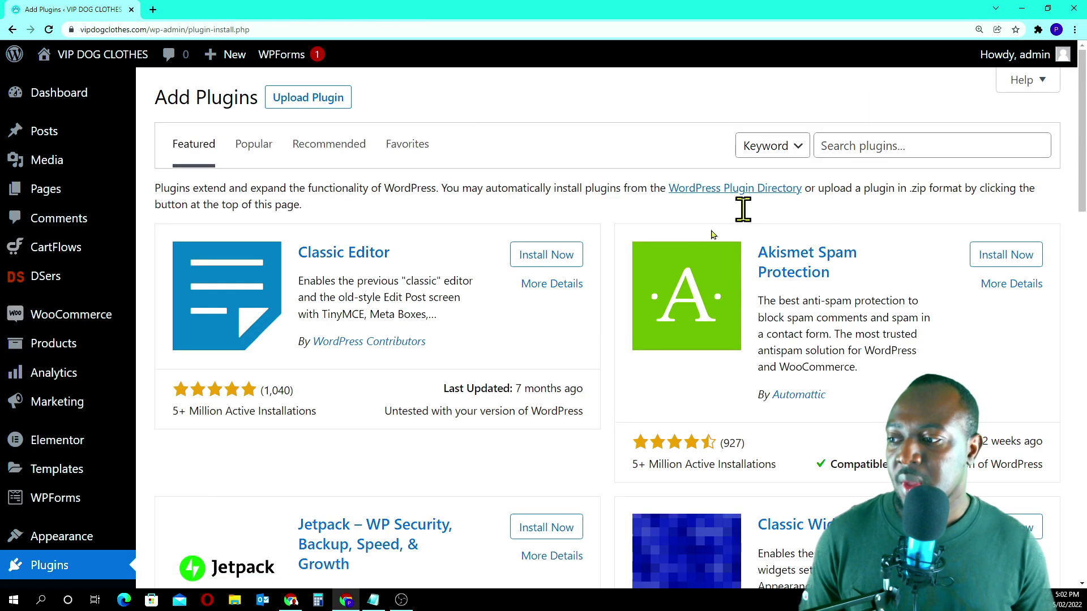
left_click(889, 147)
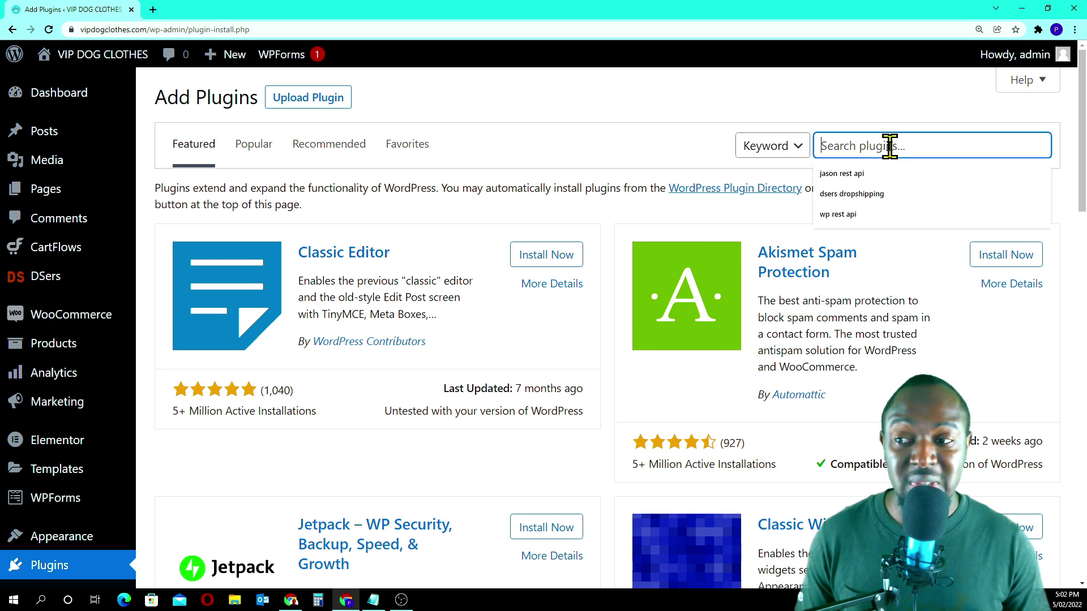
type("sm")
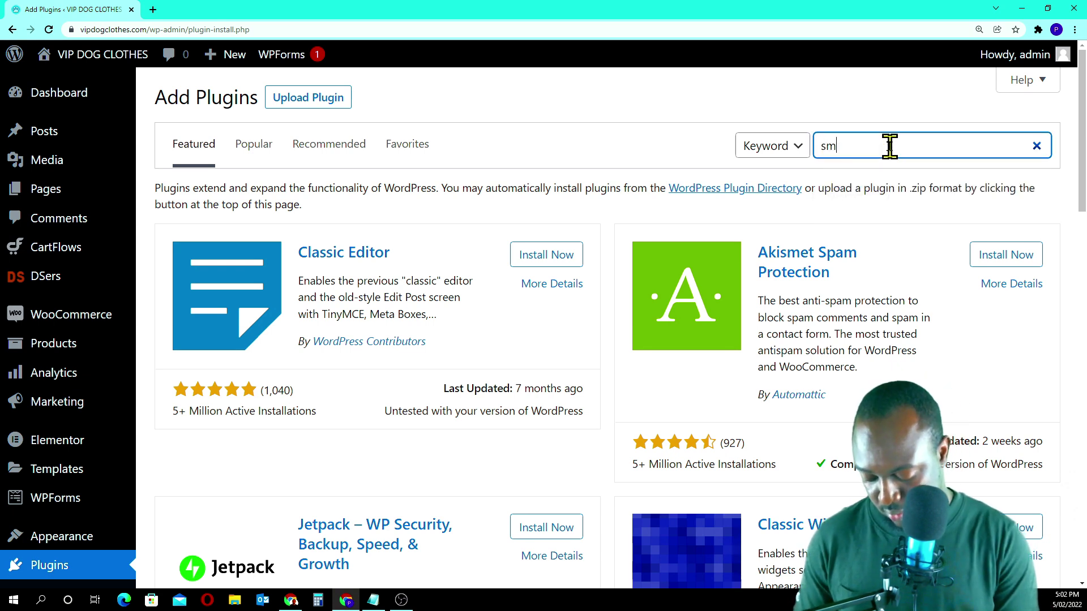
type("tp")
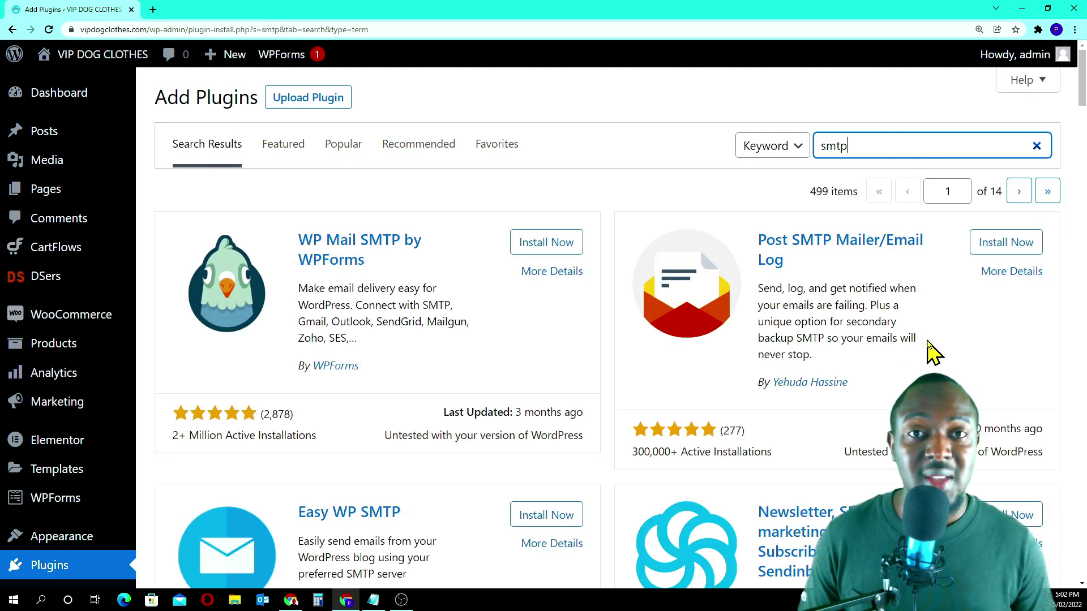
Install WP Mail SMTP by WPForms from the search results.
scroll(931, 351, "down", 5)
scroll(932, 351, "up", 5)
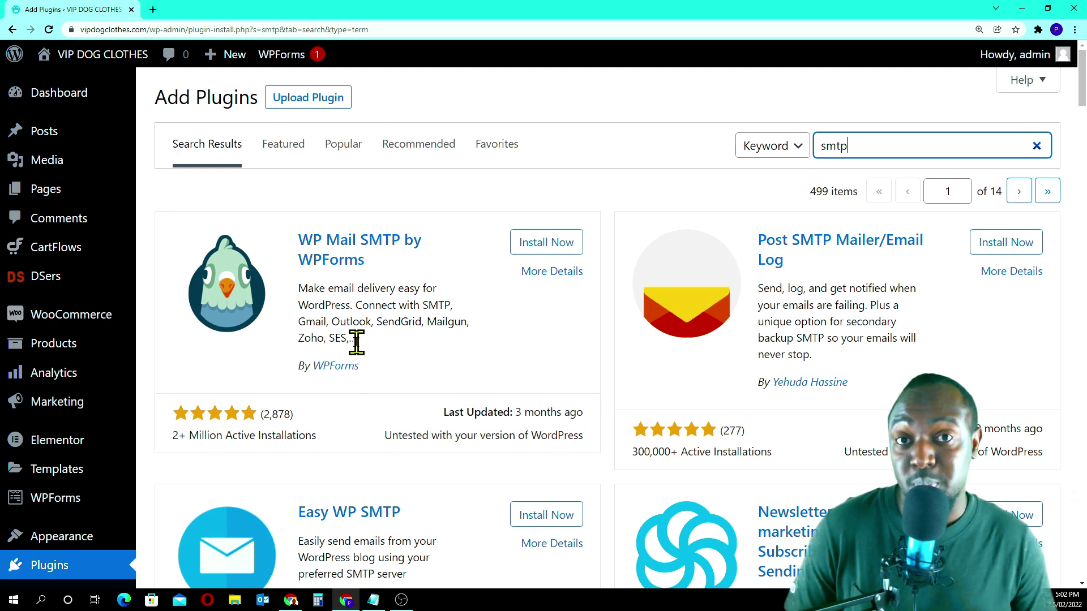
left_click(557, 249)
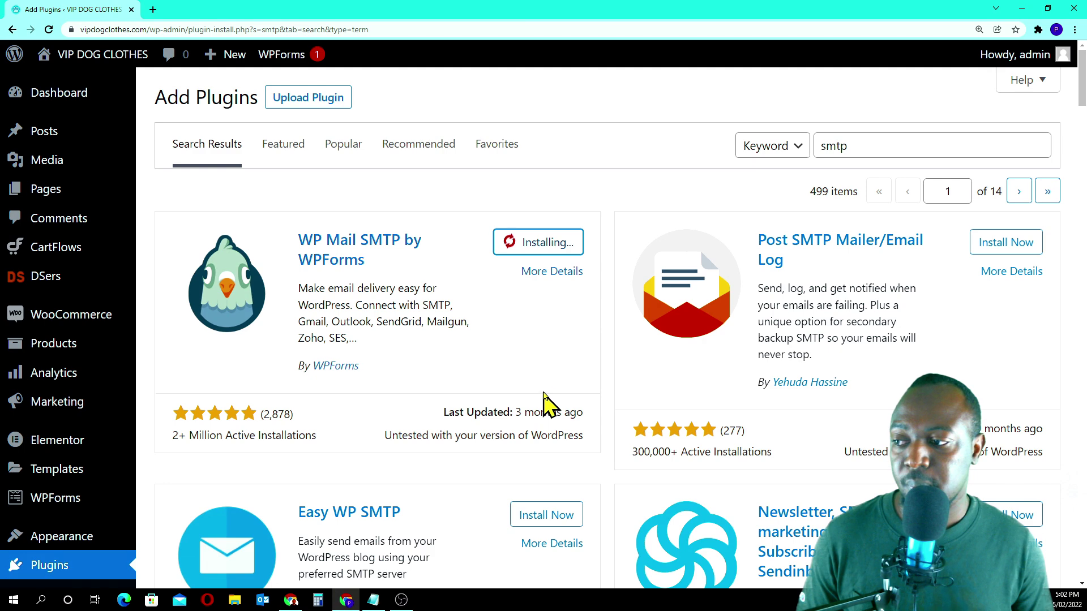
Activate WP Mail SMTP and skip its setup wizard.
left_click(549, 247)
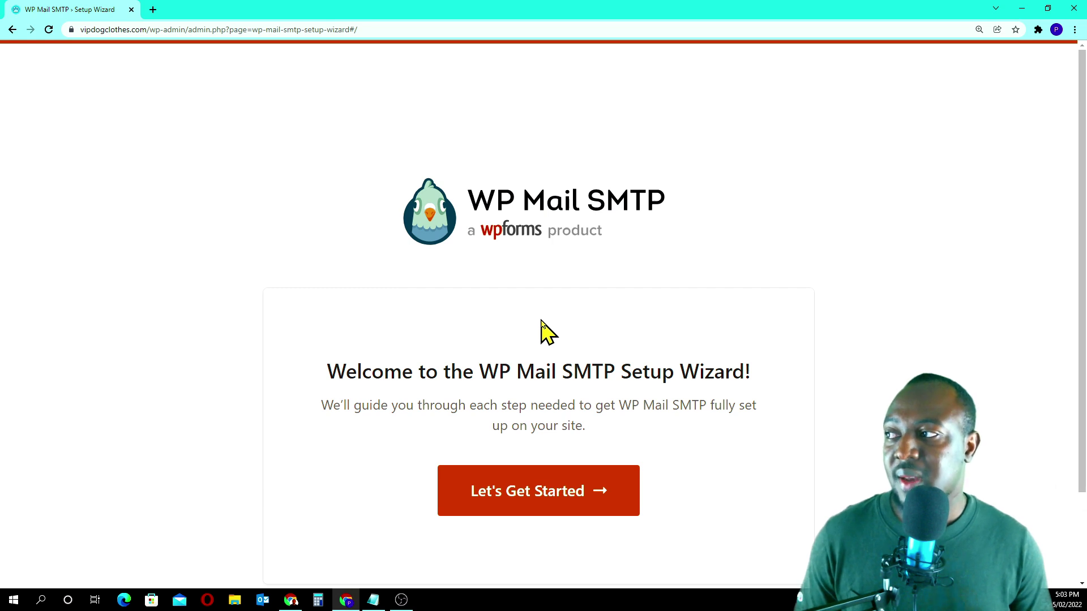
scroll(546, 323, "down", 2)
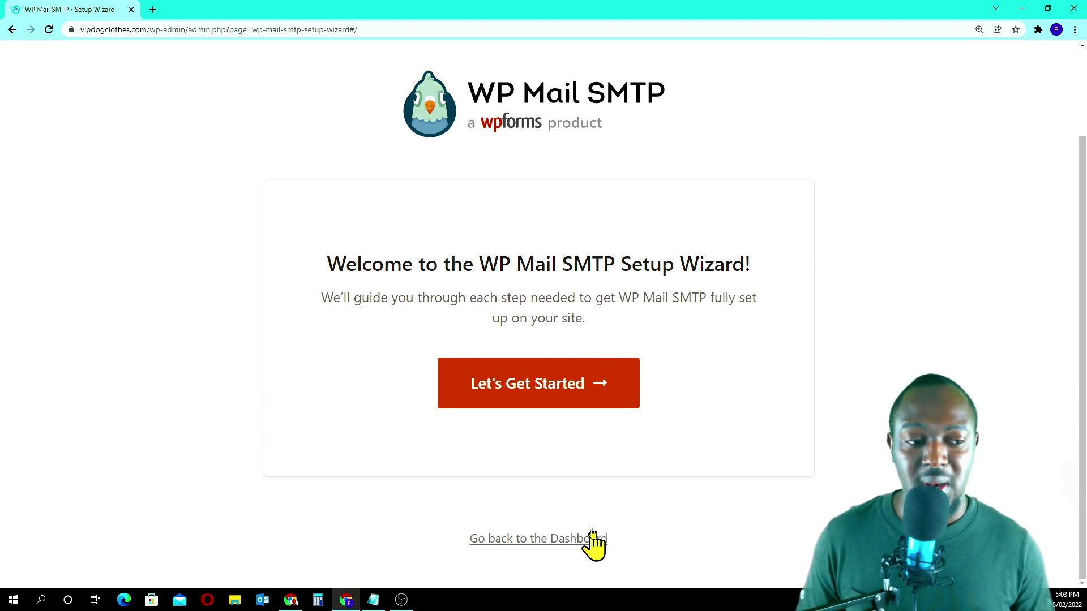
left_click(545, 540)
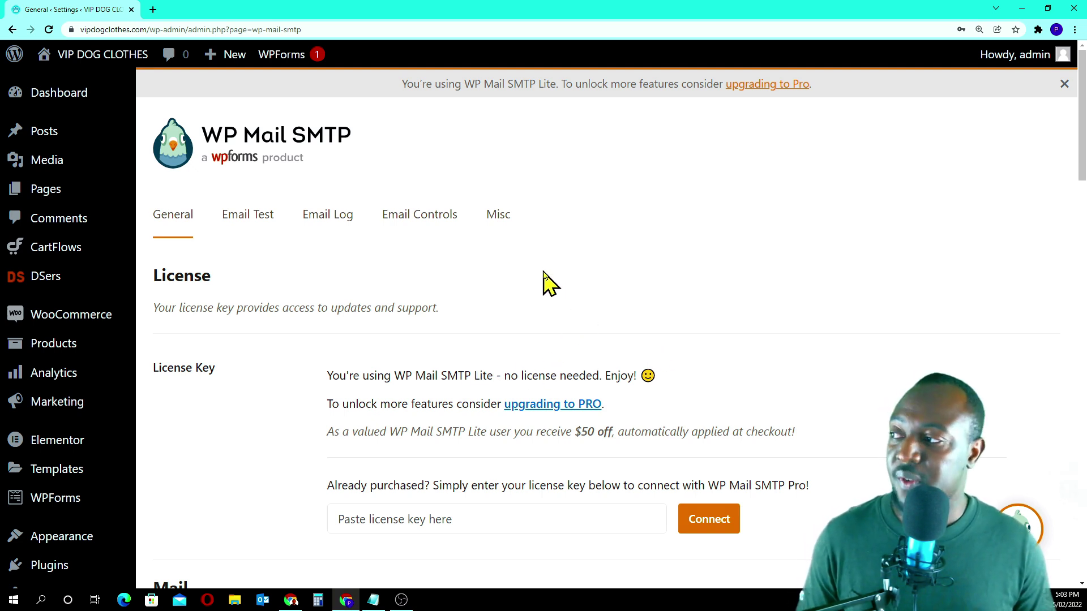
Reload the WP Mail SMTP General settings page.
scroll(67, 283, "down", 1)
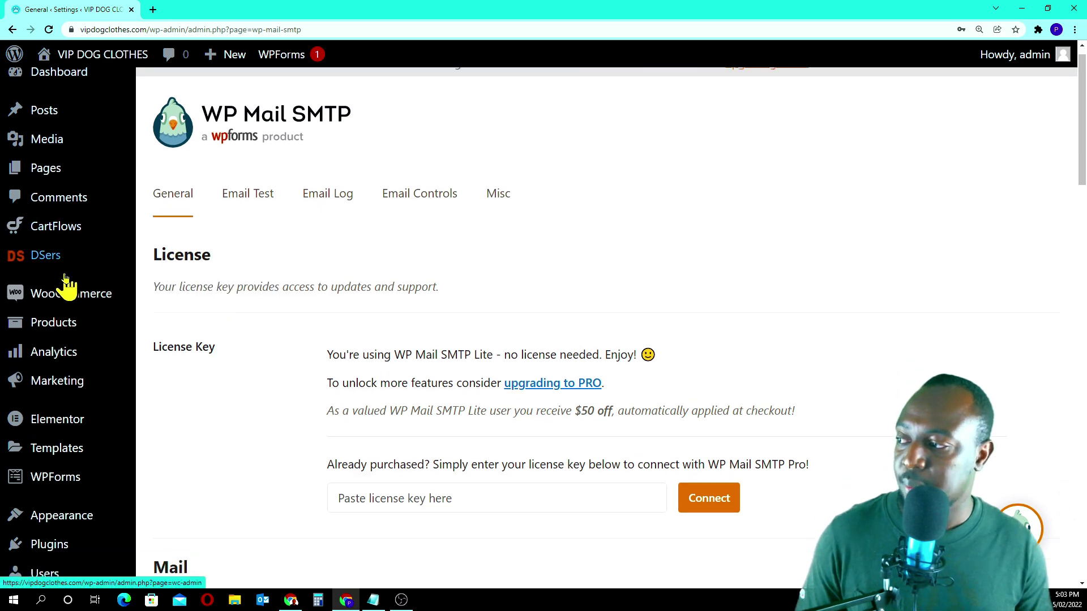
scroll(66, 283, "down", 10)
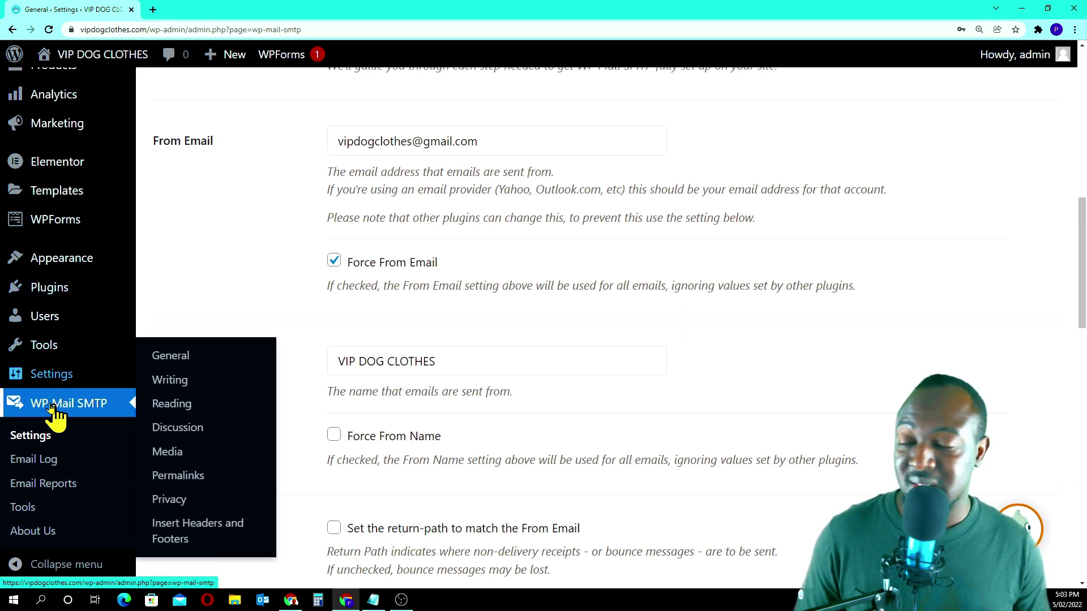
left_click(96, 412)
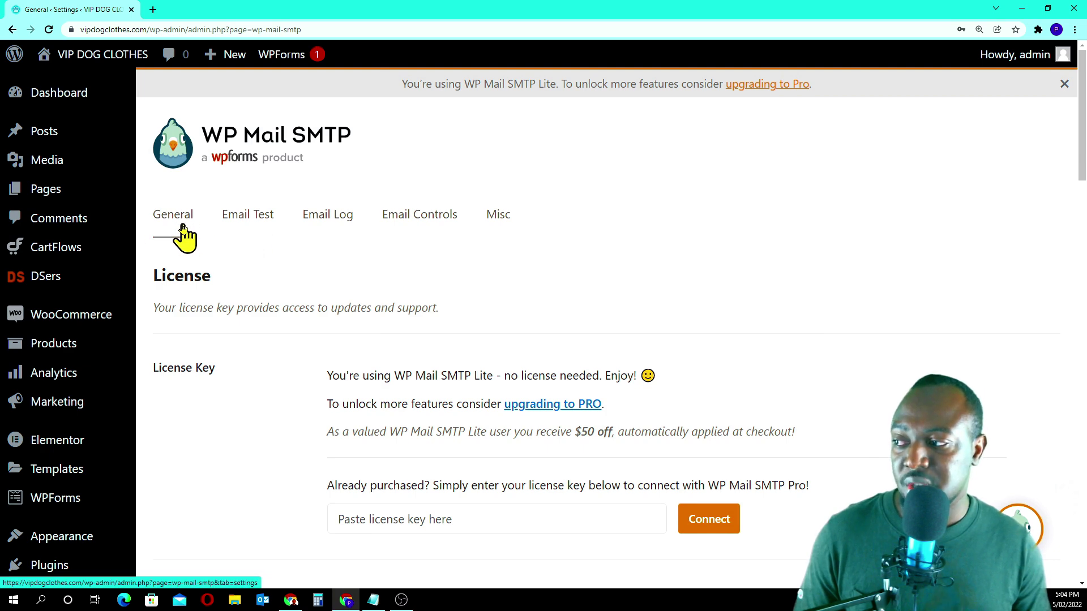
Replace the Gmail From Email with the site-domain email address.
scroll(378, 264, "down", 2)
scroll(379, 264, "down", 3)
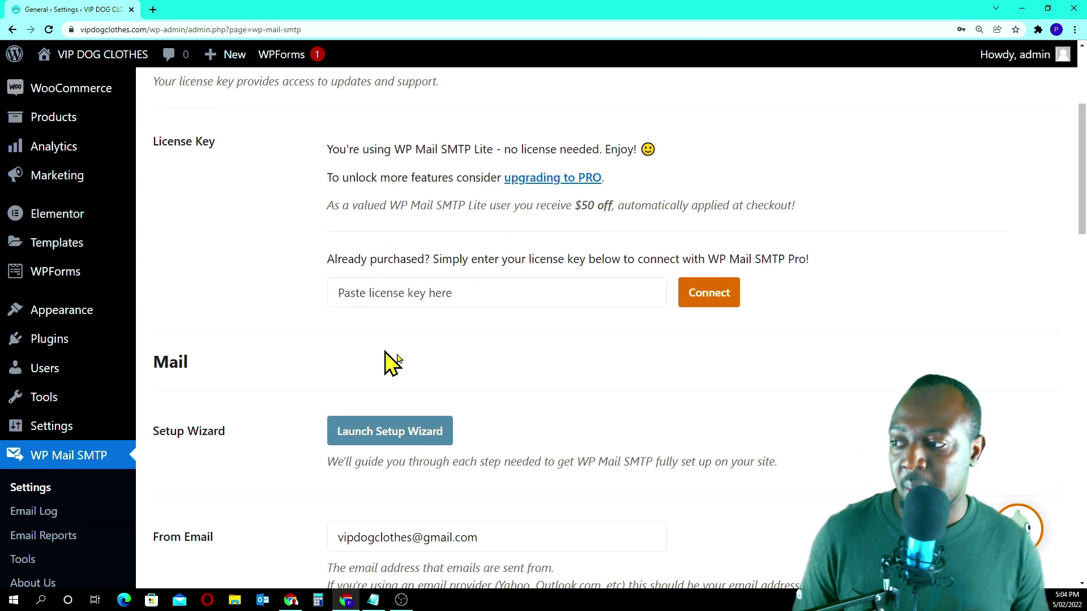
scroll(351, 321, "down", 4)
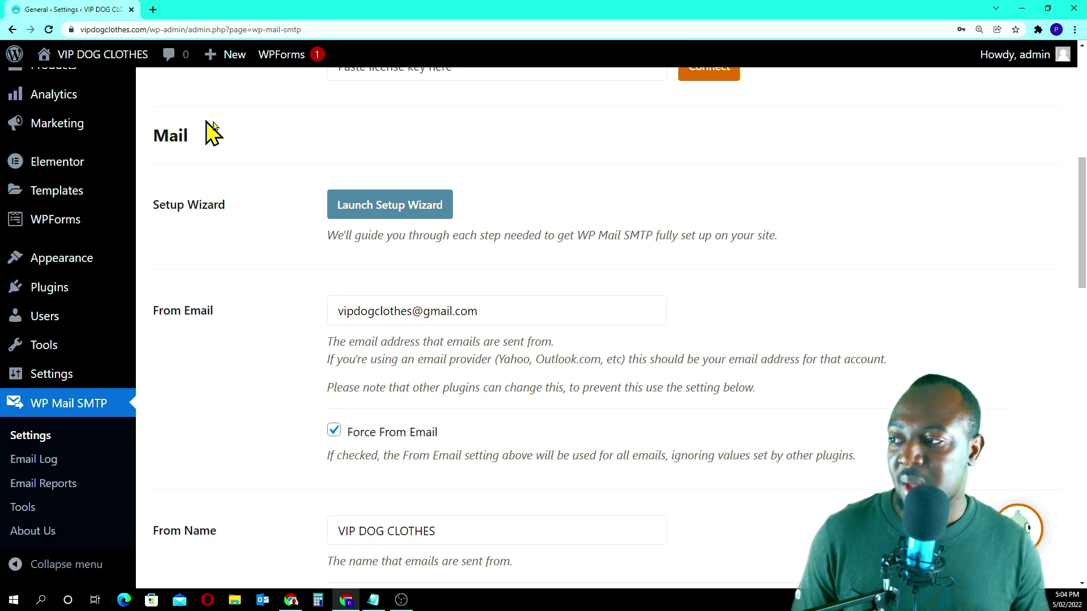
scroll(232, 257, "down", 2)
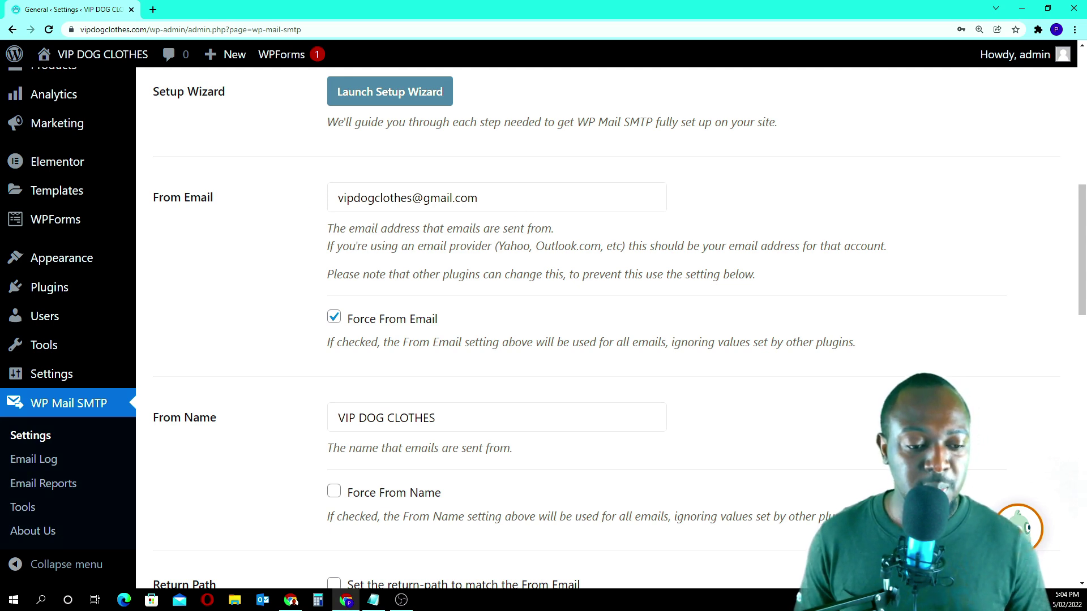
key("alt+Tab")
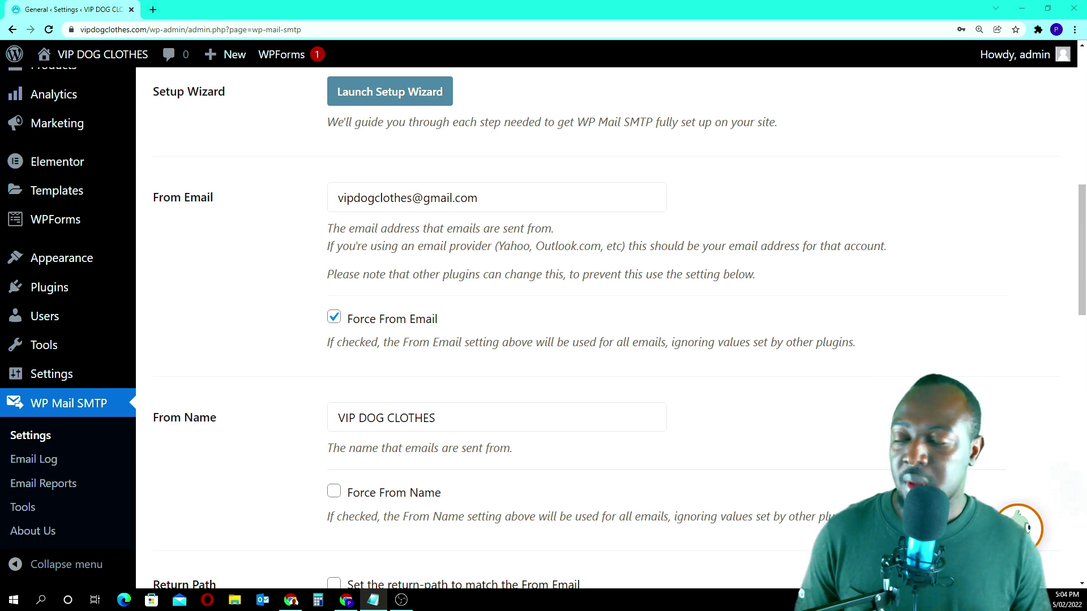
triple_click(477, 197)
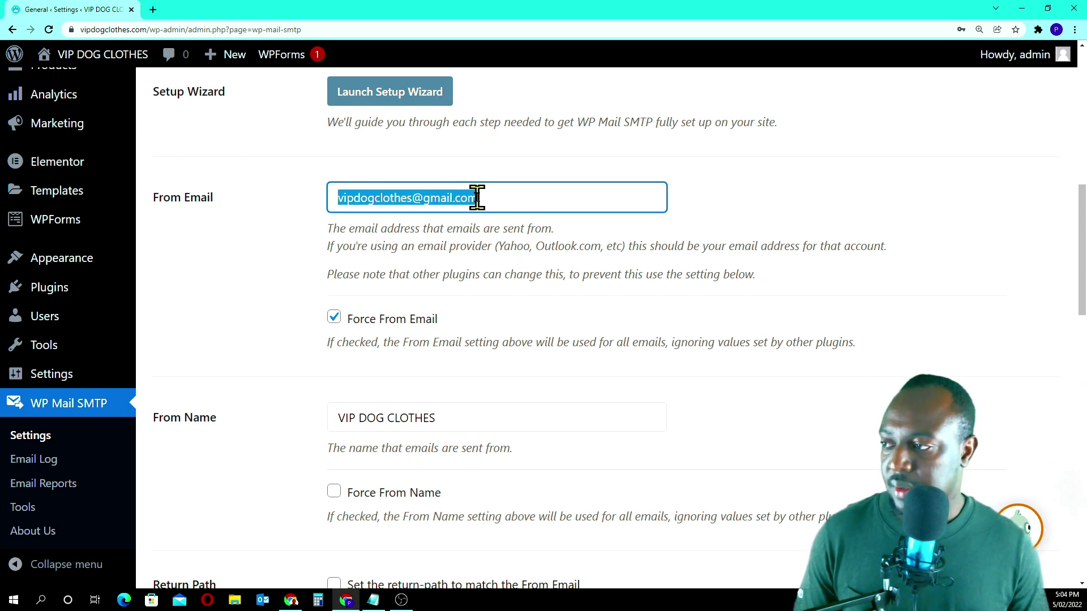
key("ctrl+v")
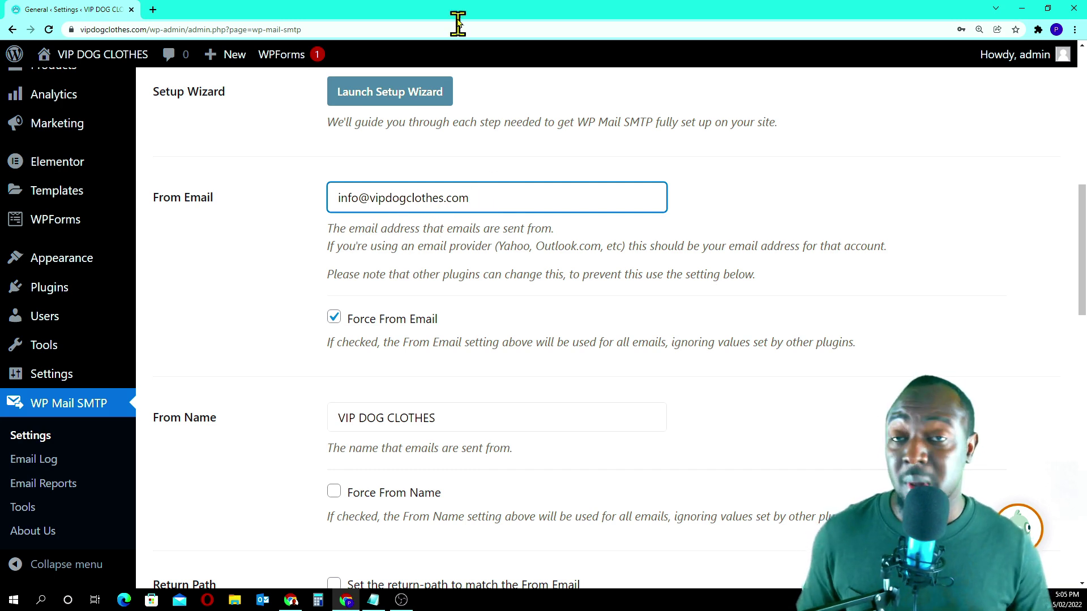
left_click(292, 603)
Go to the Nakroteck client area and sign in.
left_click(209, 29)
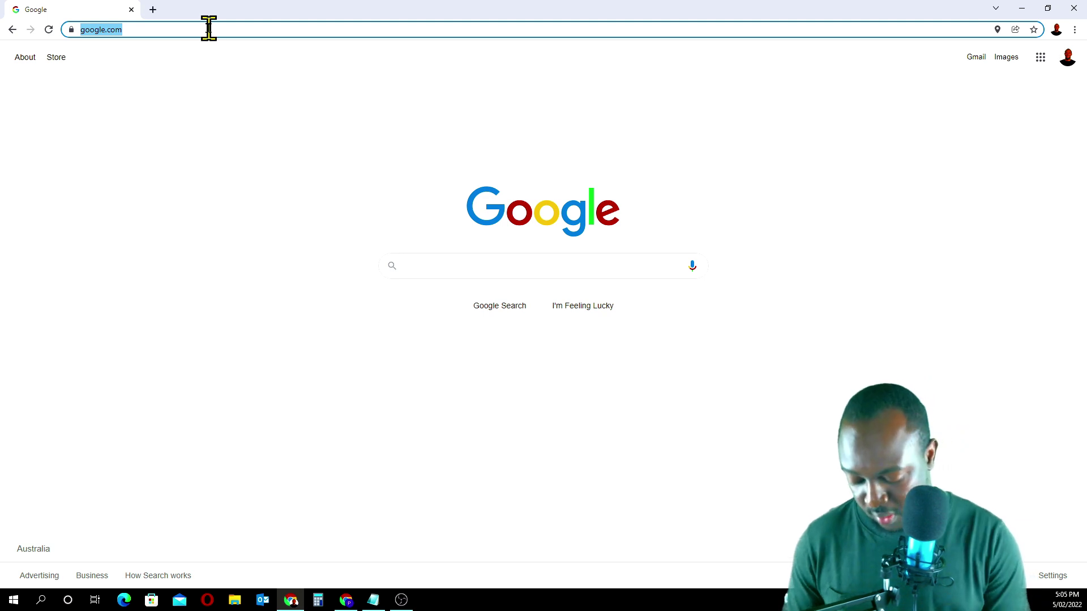
type("app.nakroteck.net")
key("Return")
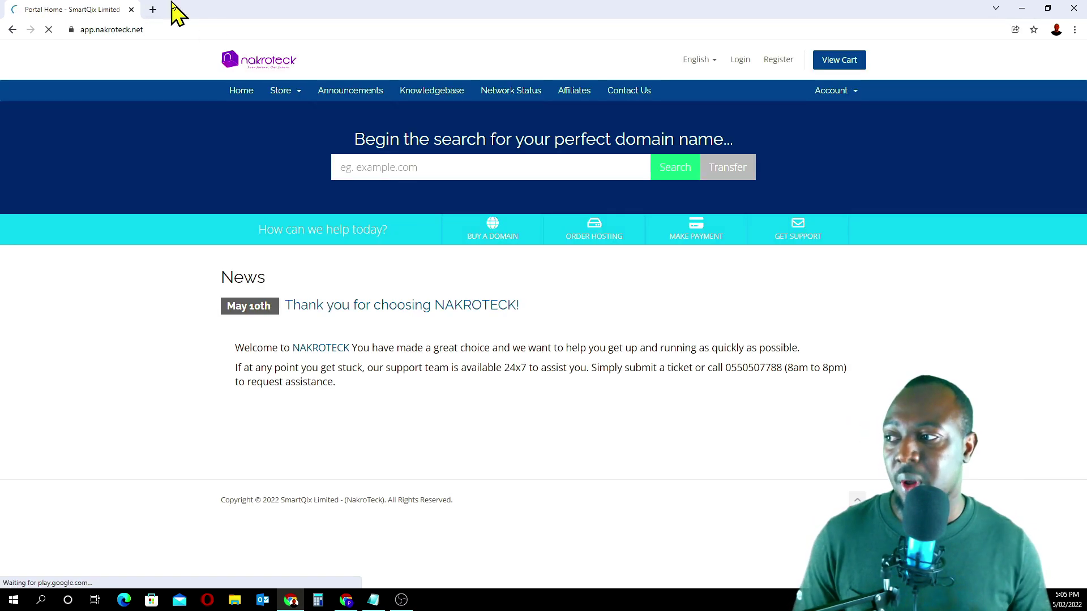
left_click(744, 61)
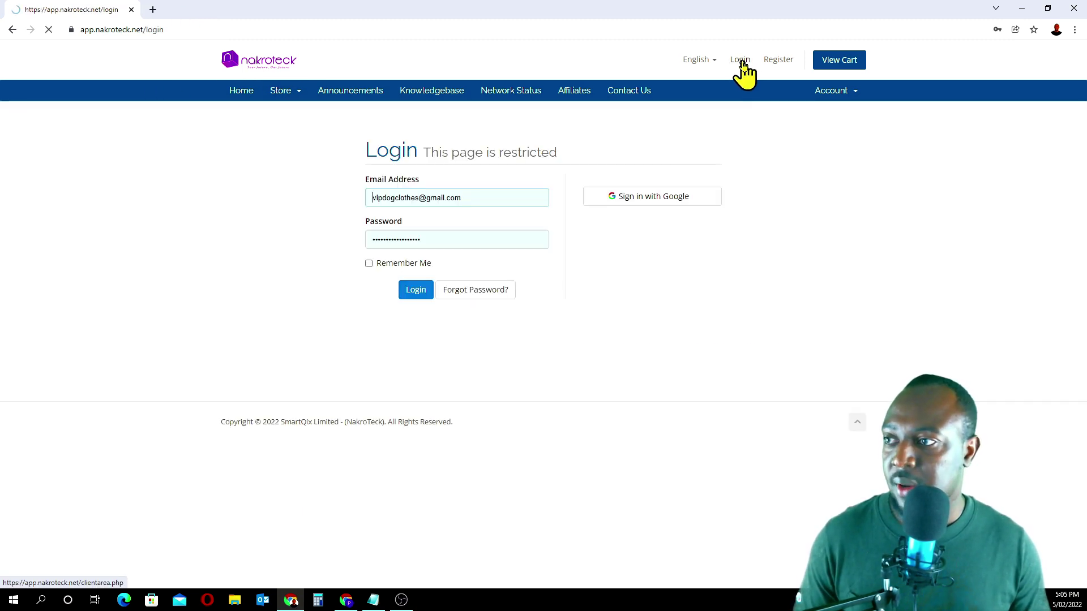
left_click(426, 294)
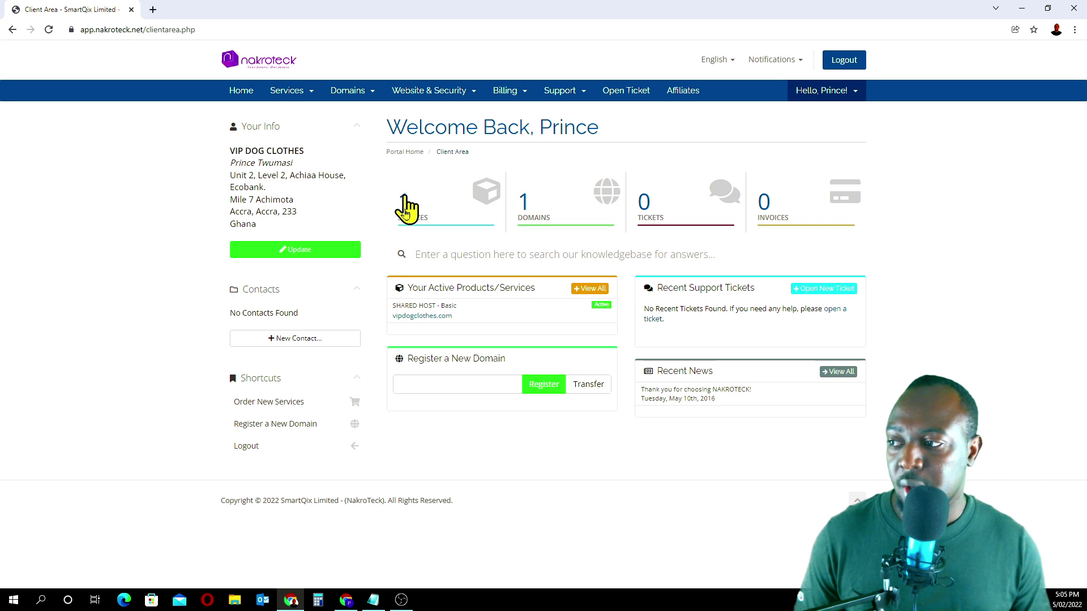
Open the Basic hosting plan under Services and launch its Mail shortcut in a new tab.
left_click(433, 197)
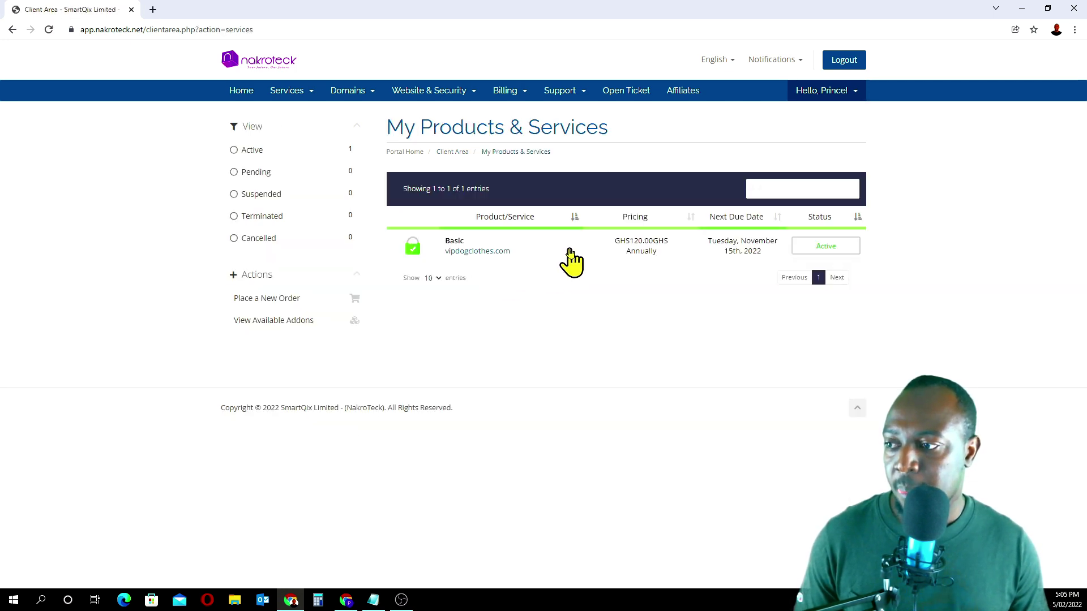
left_click(569, 252)
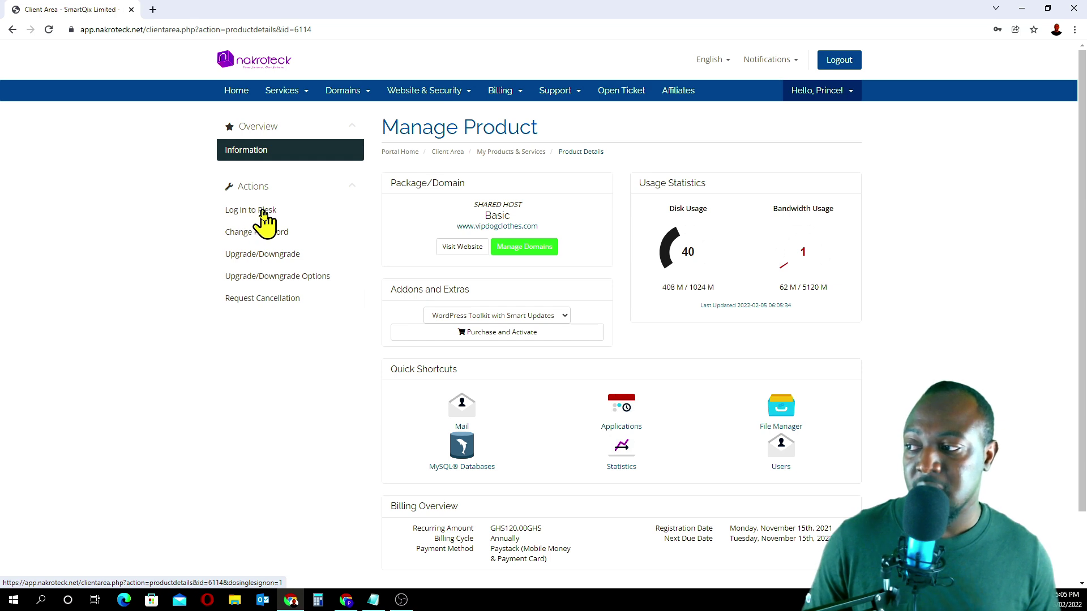
scroll(468, 276, "down", 2)
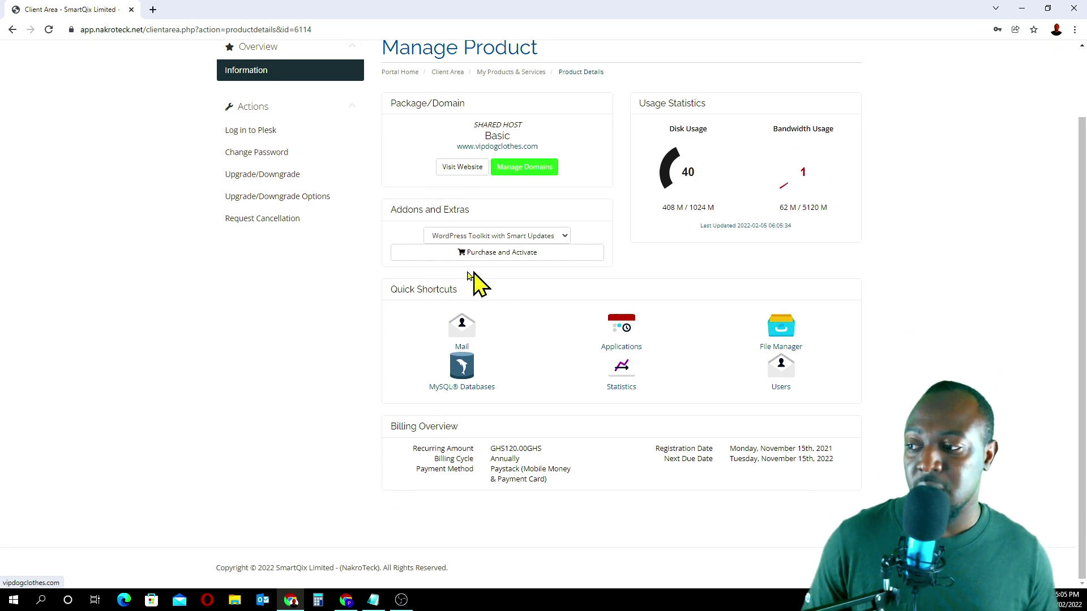
left_click(474, 341)
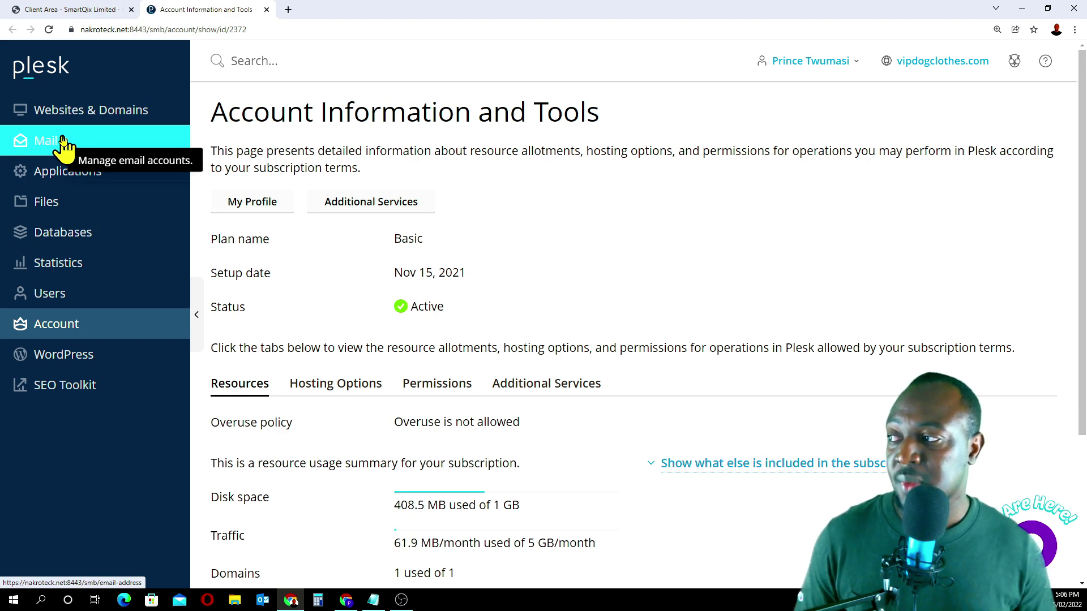
Open Plesk's Mail page to list the vipdogclothes.com email addresses.
left_click(60, 148)
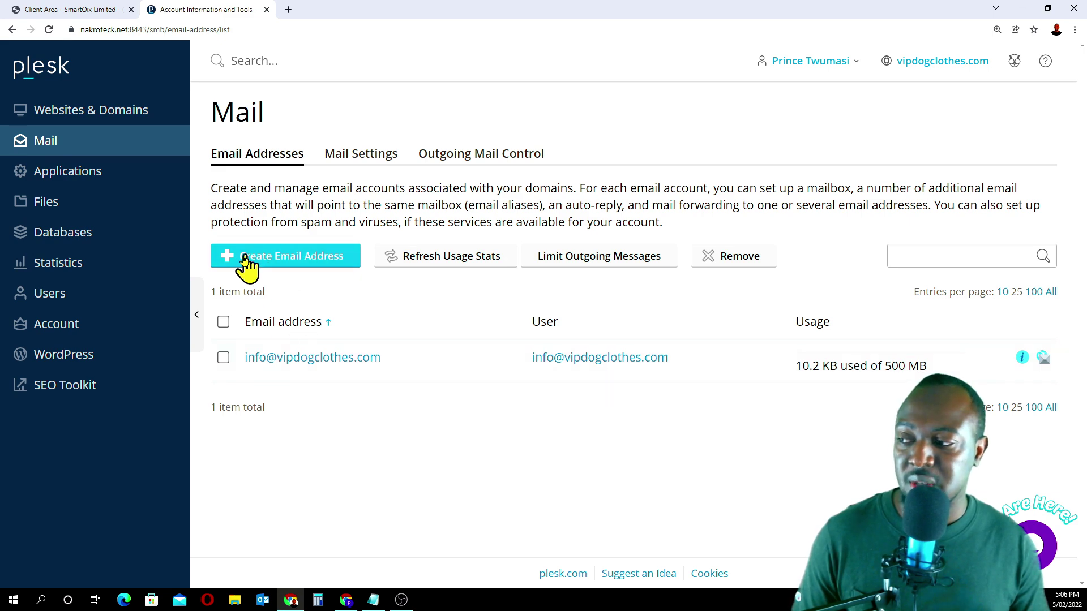
left_click(305, 261)
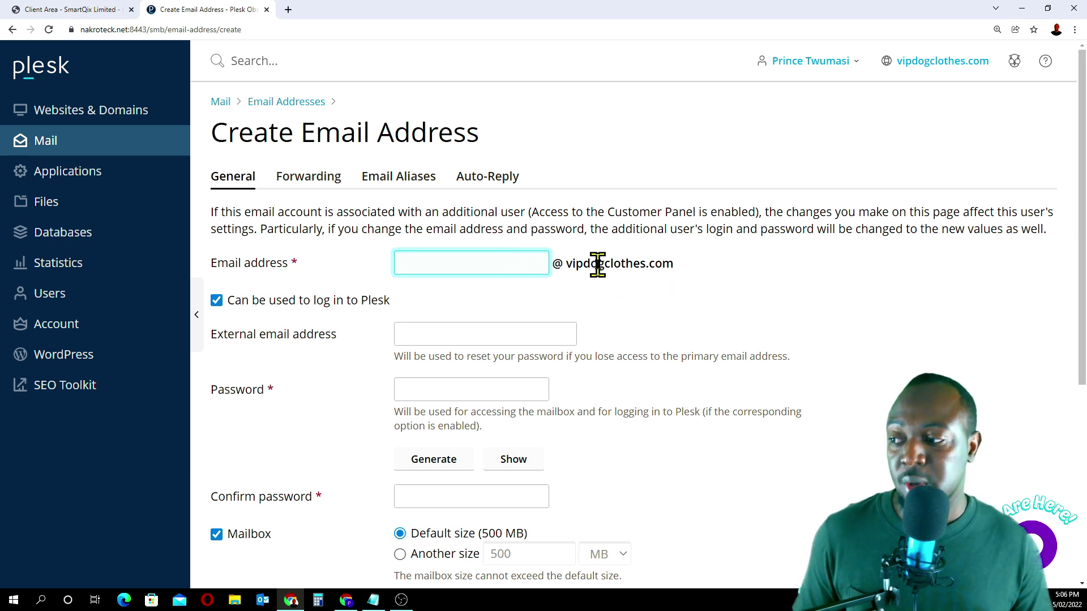
scroll(643, 287, "down", 2)
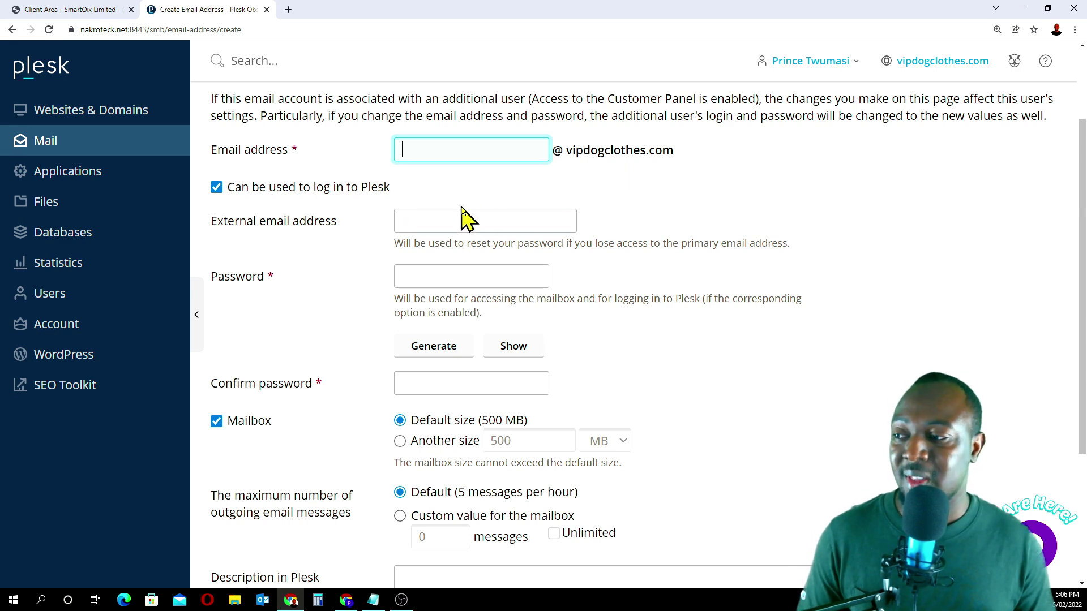
scroll(665, 238, "down", 4)
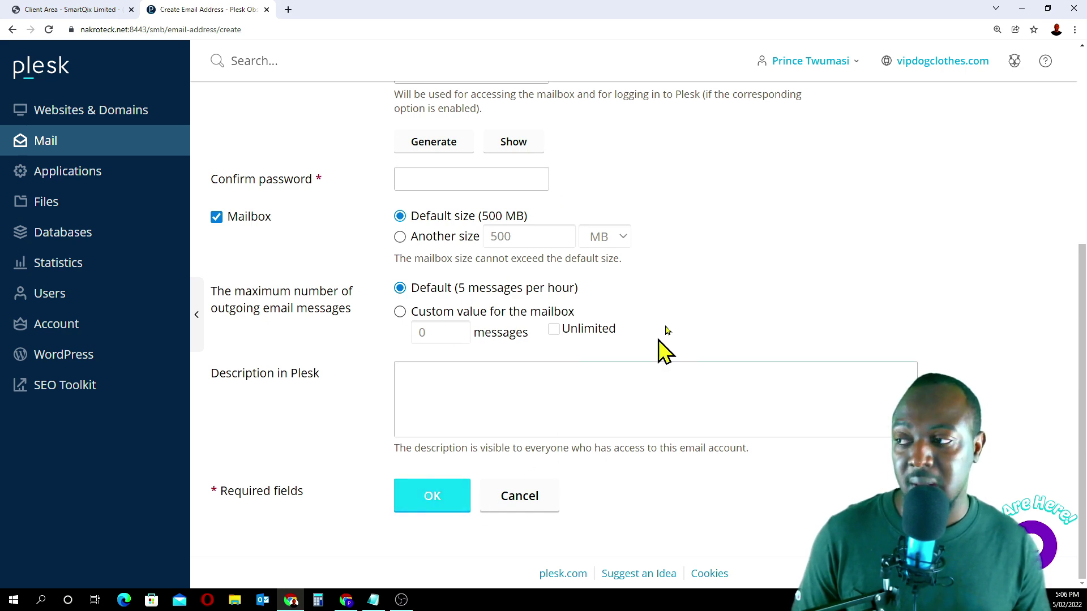
scroll(687, 340, "up", 6)
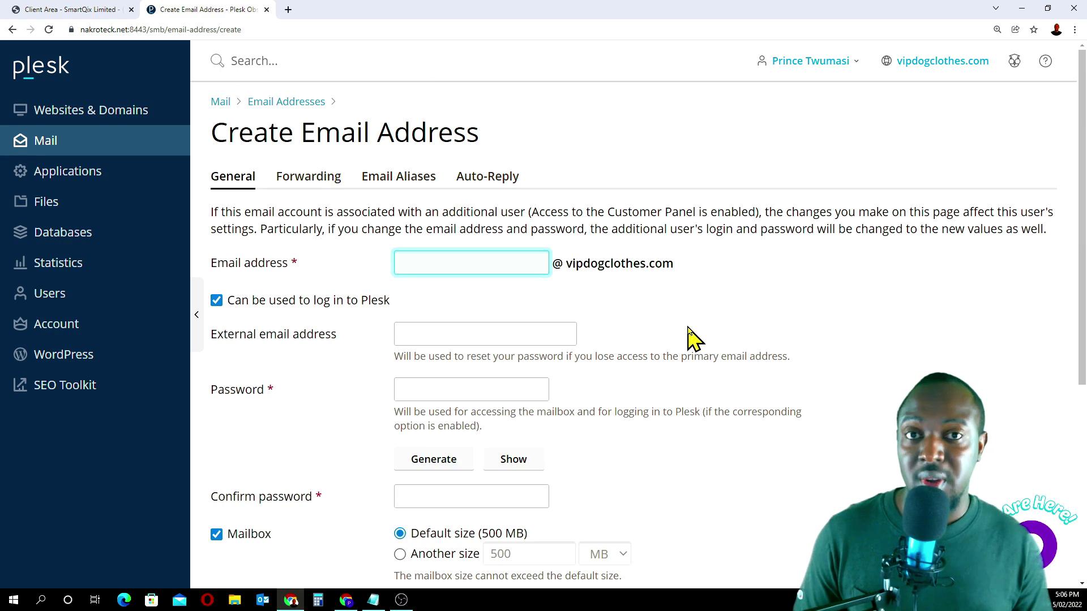
left_click(85, 144)
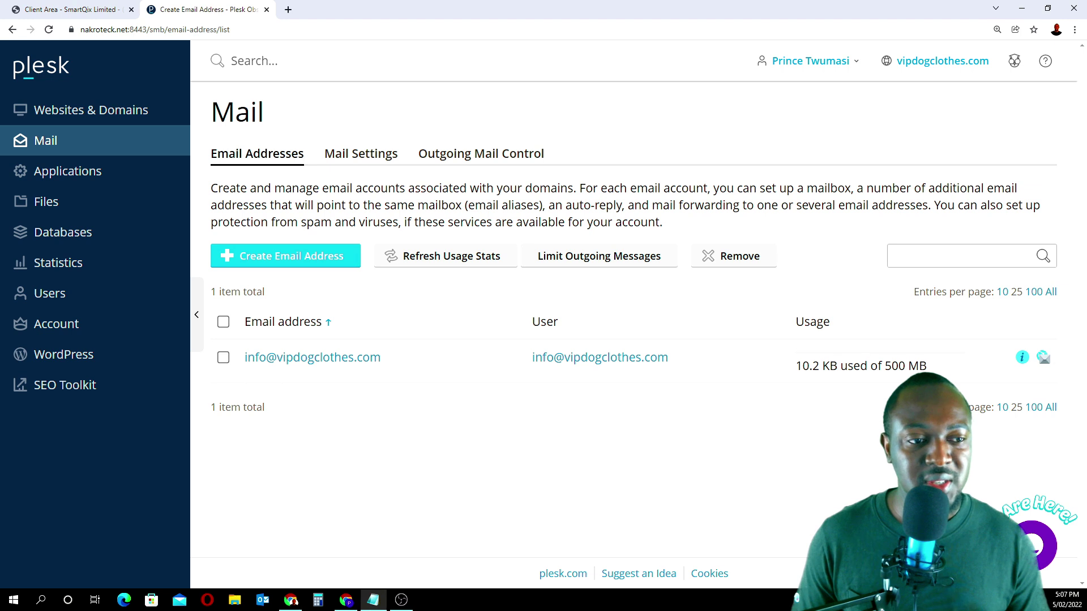
Show the mailbox's manual setup details: server vipdogclothes.com, secure SMTP on port 465.
left_click(1022, 360)
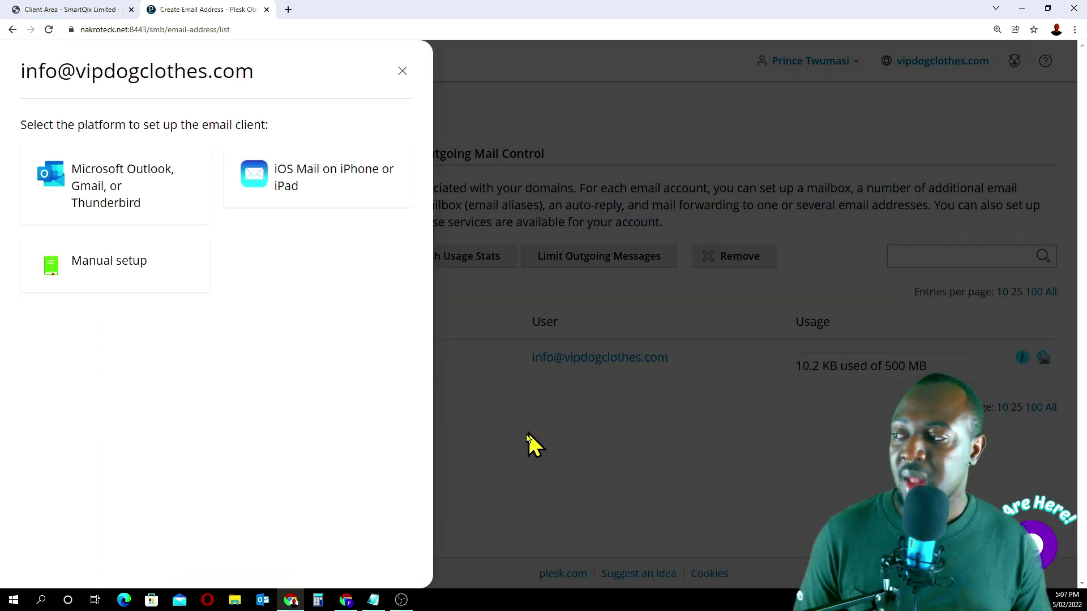
left_click(112, 272)
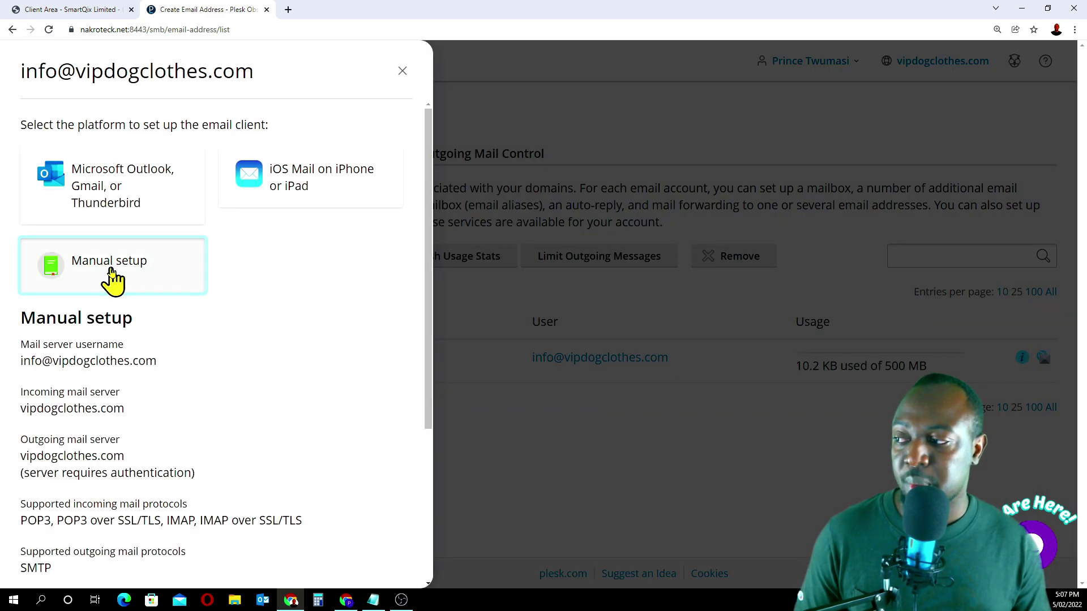
scroll(232, 343, "down", 3)
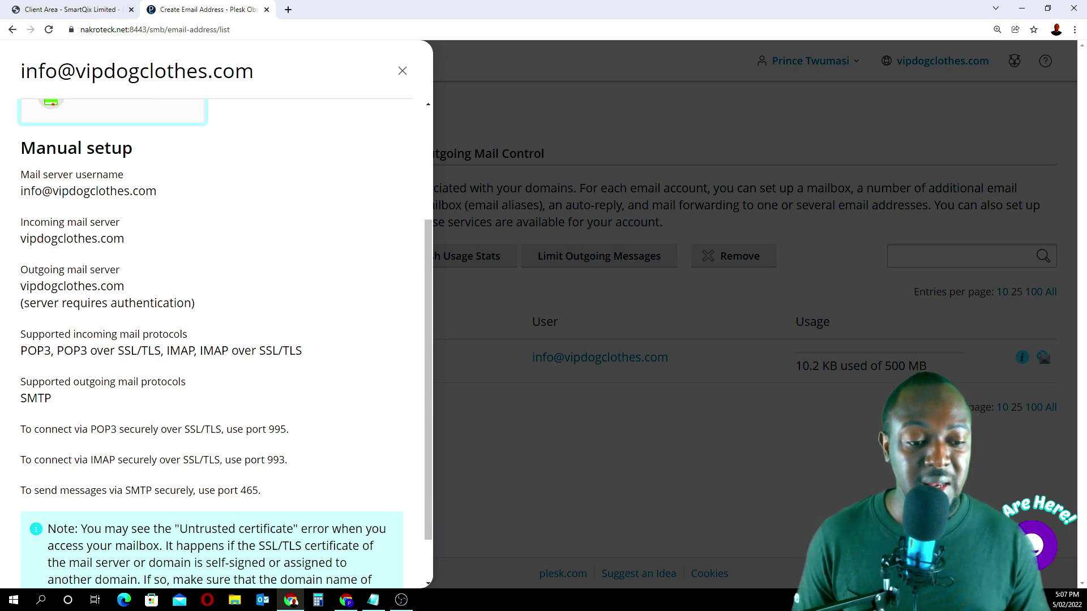
Return to the WP Mail SMTP settings in WordPress.
key("alt+Tab")
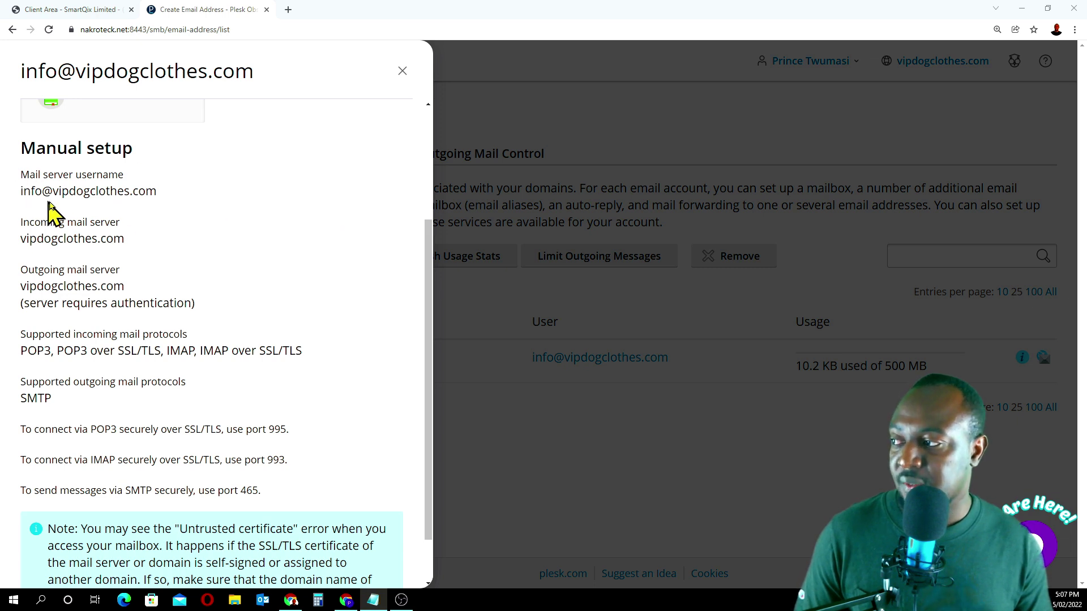
scroll(255, 272, "down", 1)
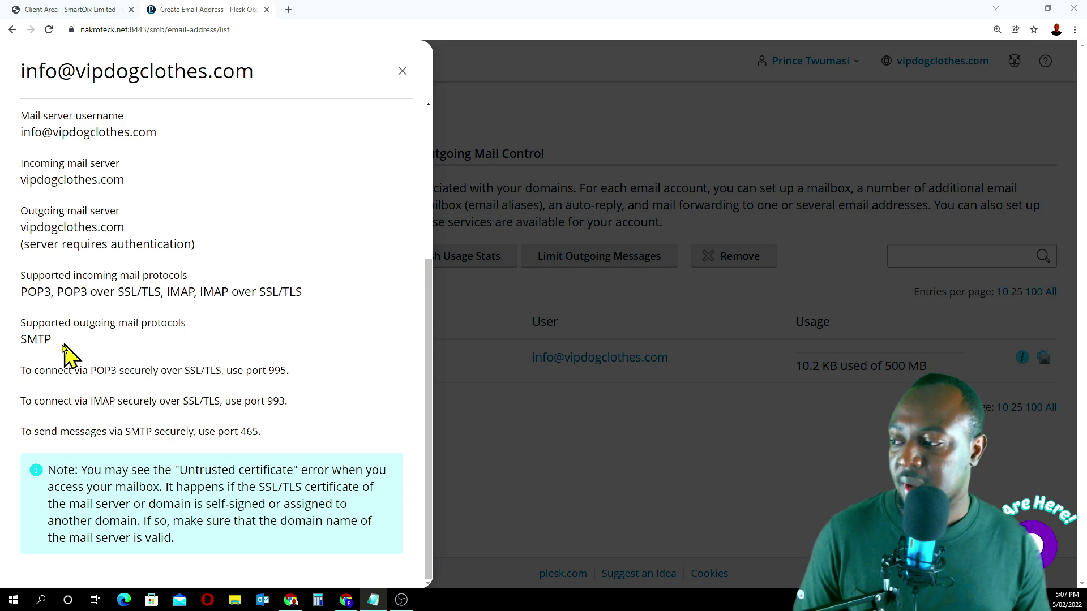
left_click(72, 11)
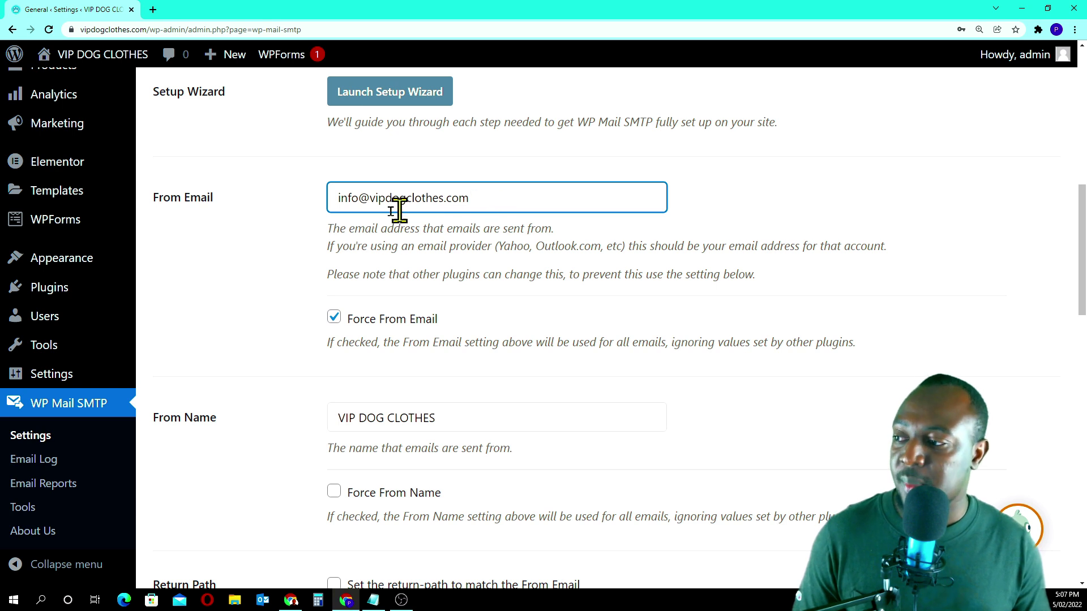
Set the From Name to the sender's first name followed by '@ VIP DOG CLOTHES'.
scroll(508, 338, "down", 1)
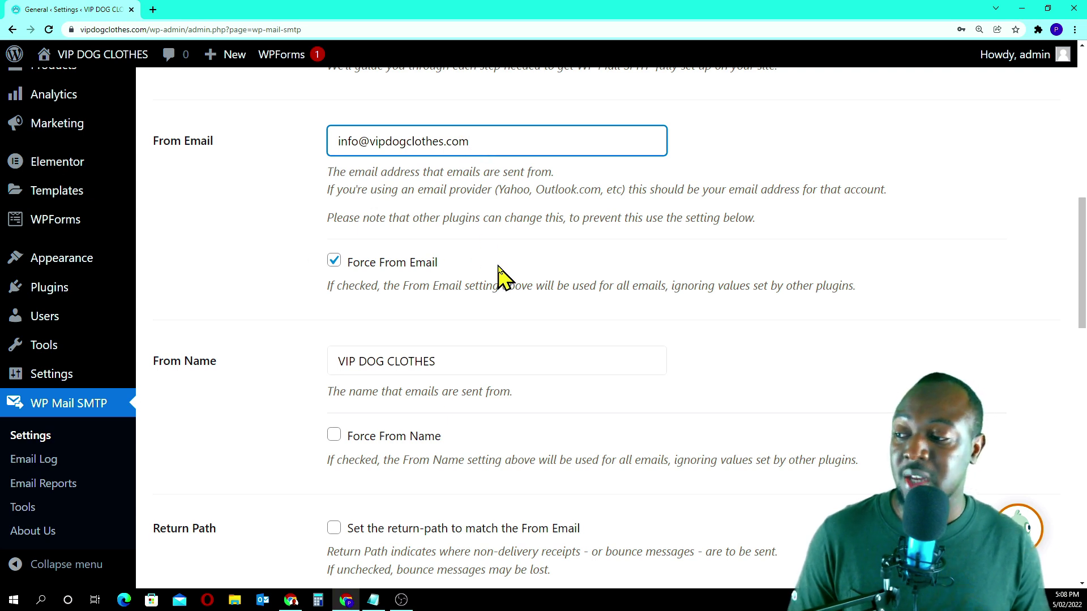
scroll(498, 277, "down", 2)
left_click(497, 245)
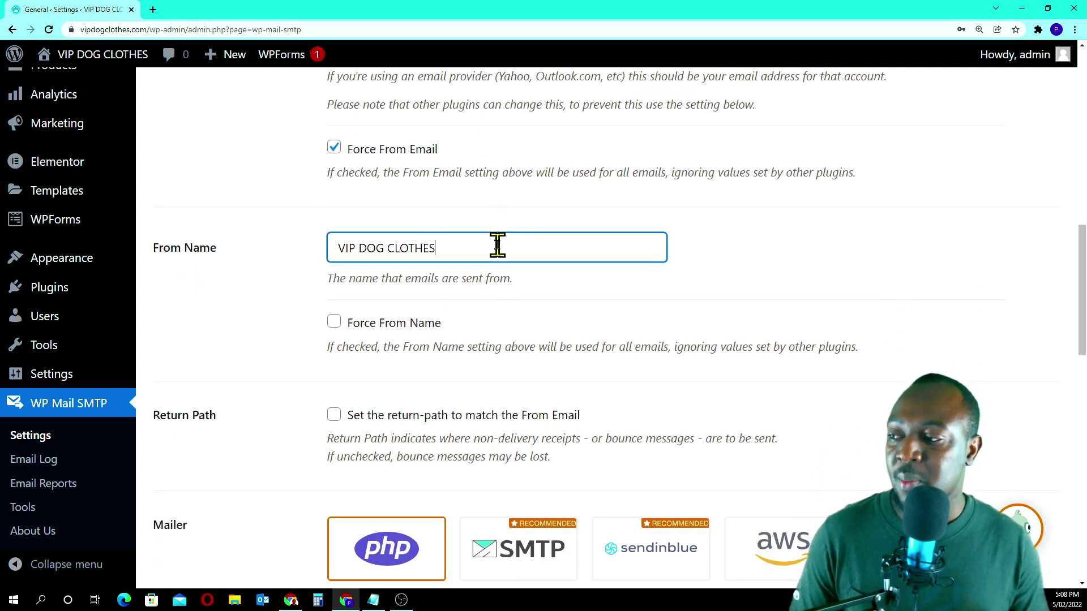
triple_click(495, 243)
key("ctrl+c")
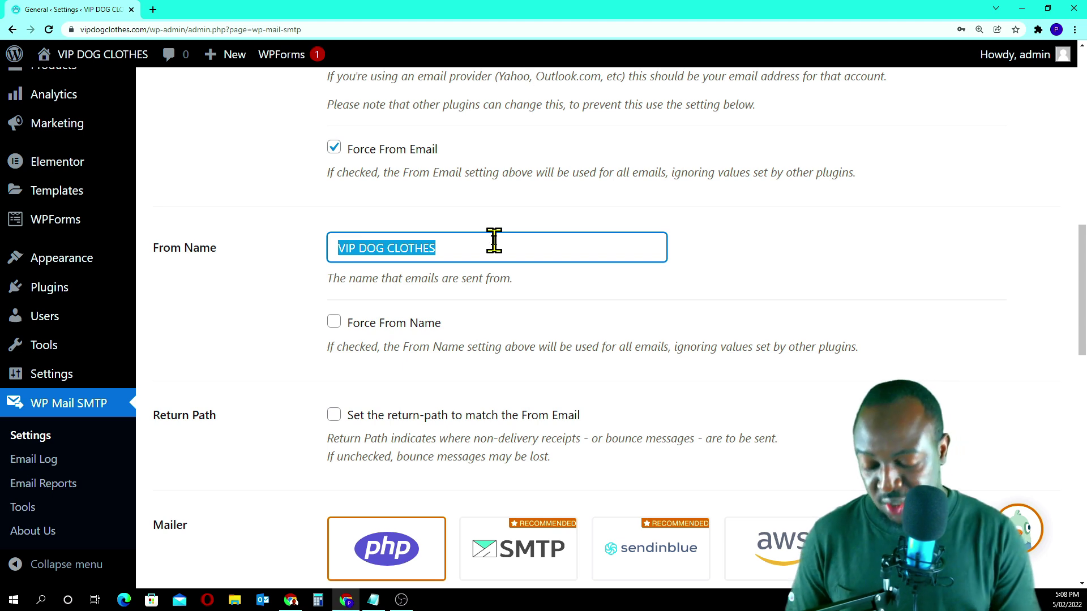
key("BackSpace")
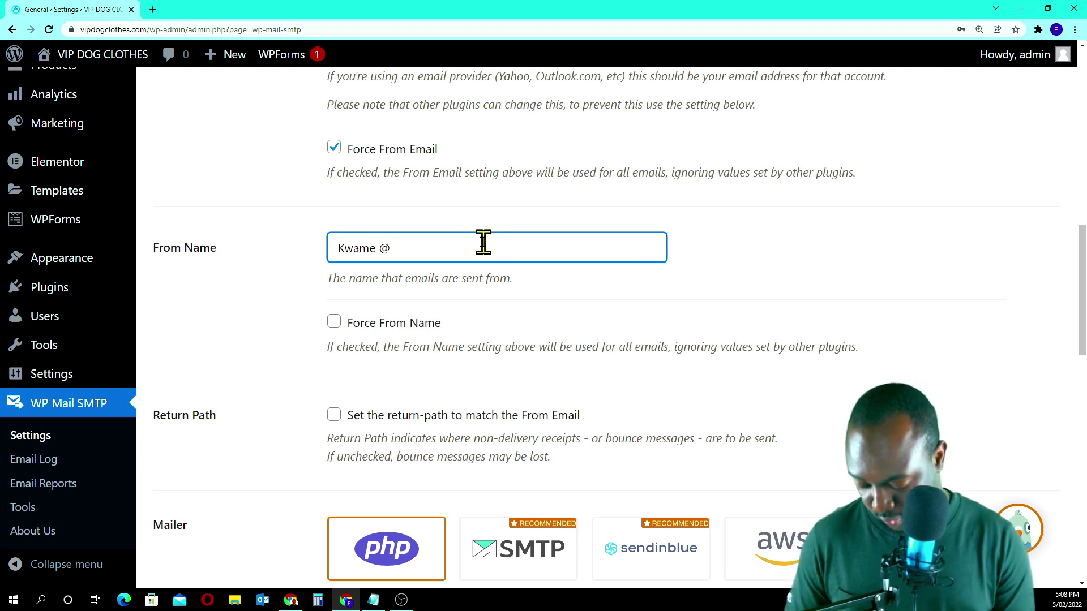
key("ctrl+v")
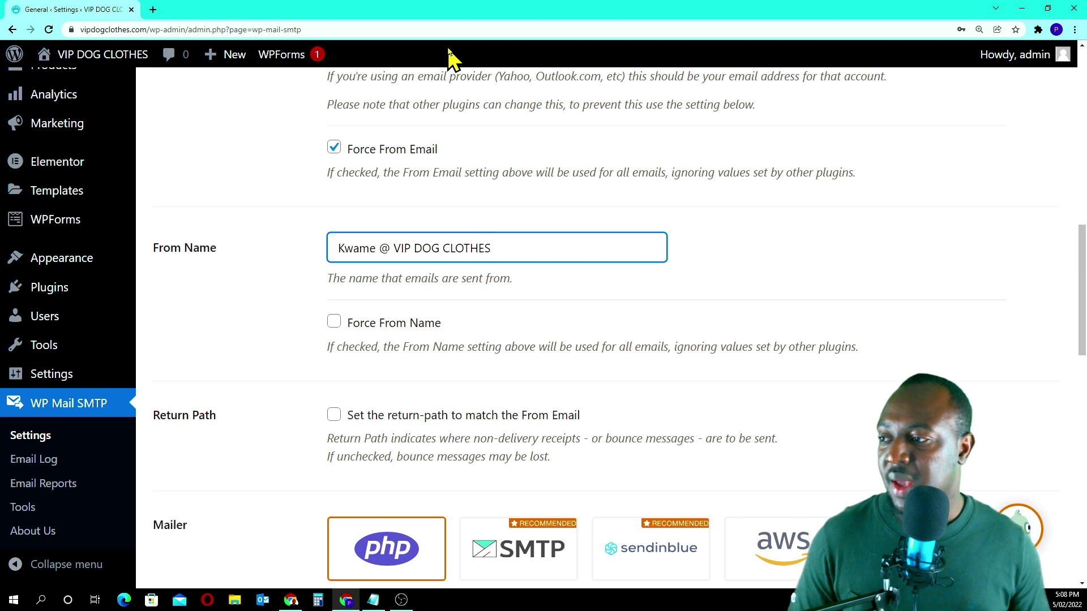
key("ctrl+a")
left_click_drag(376, 249, 331, 257)
type("PRINC")
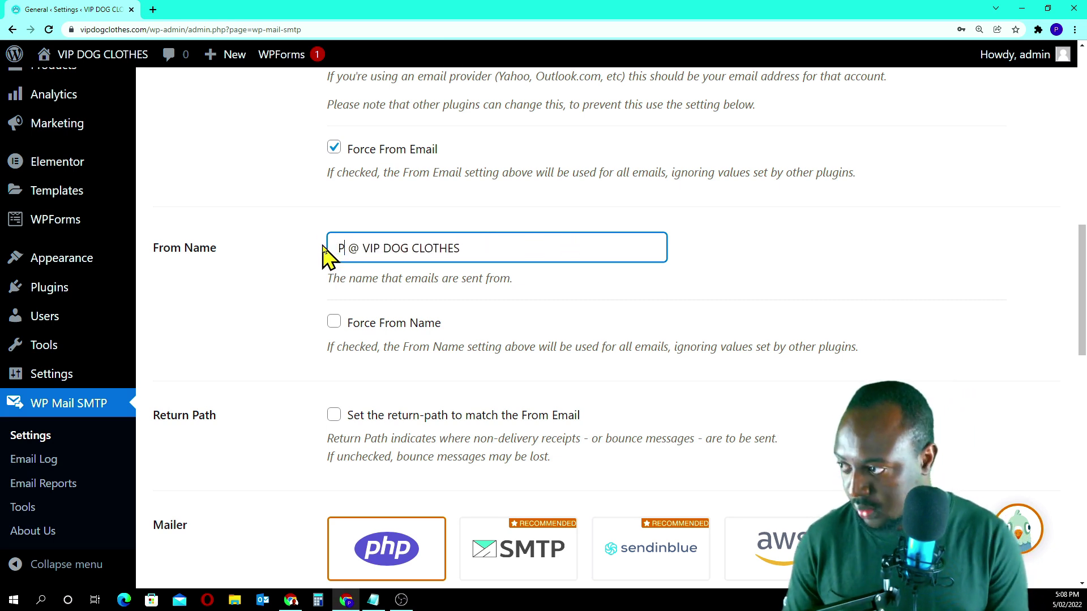
type("E")
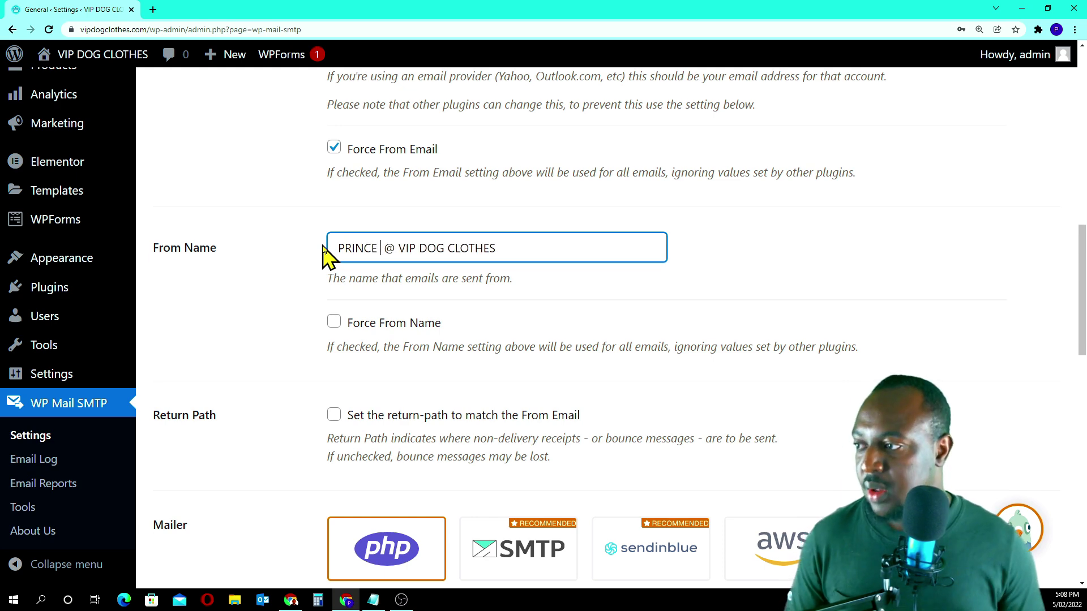
Select Other SMTP as the mailer, revealing the SMTP Host, Encryption and Port fields.
scroll(523, 242, "down", 2)
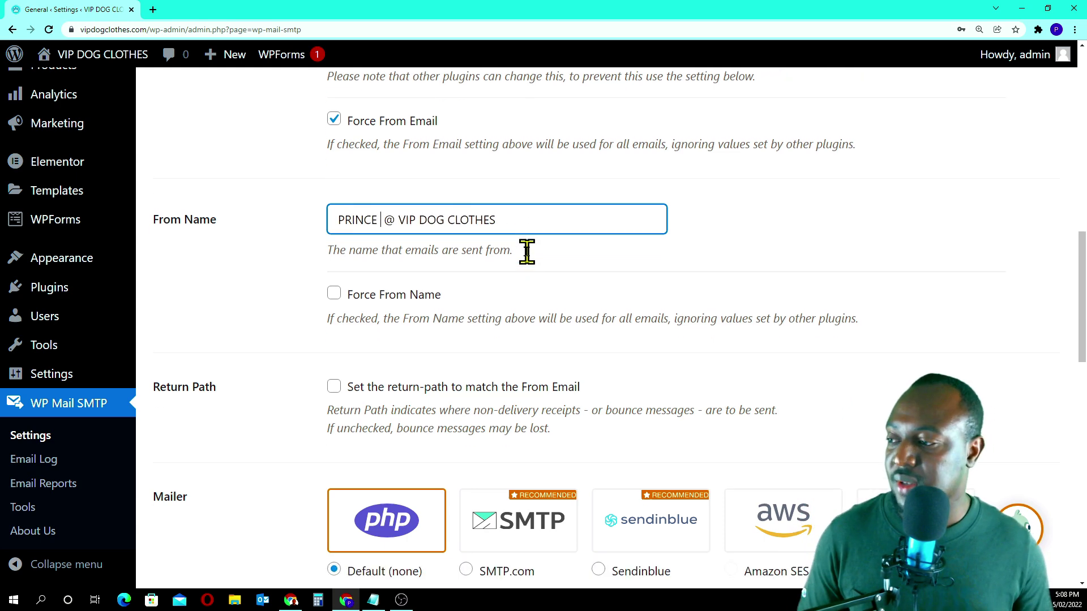
scroll(529, 263, "down", 1)
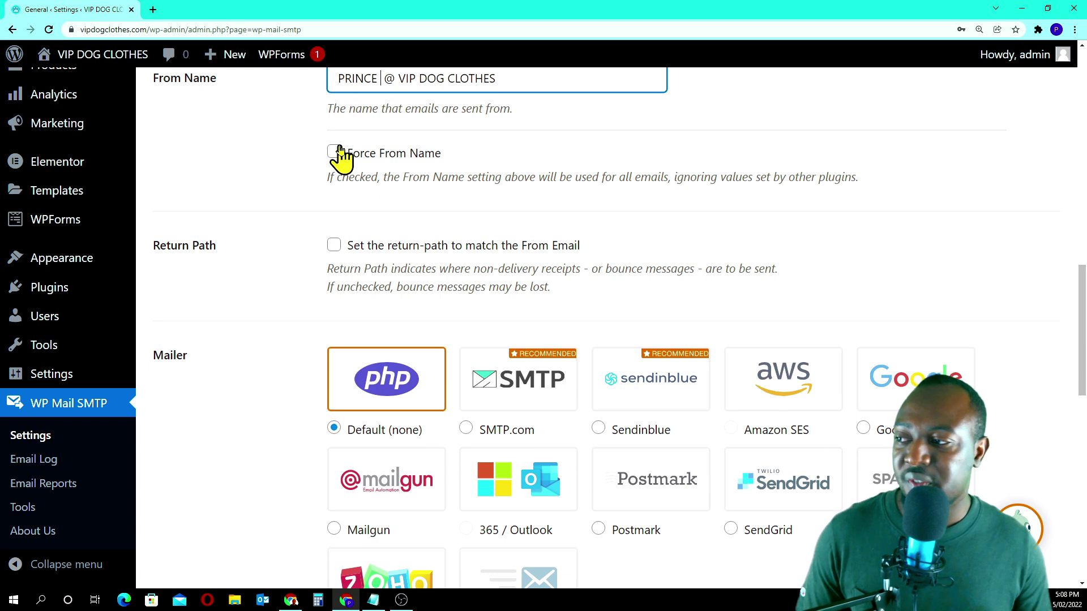
scroll(432, 170, "down", 1)
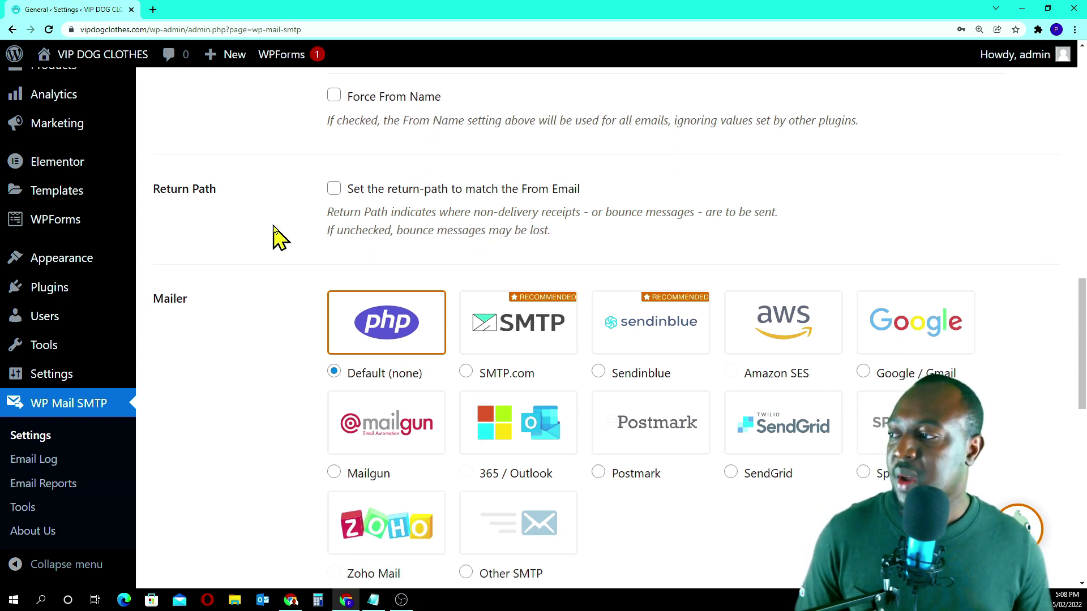
scroll(427, 232, "down", 1)
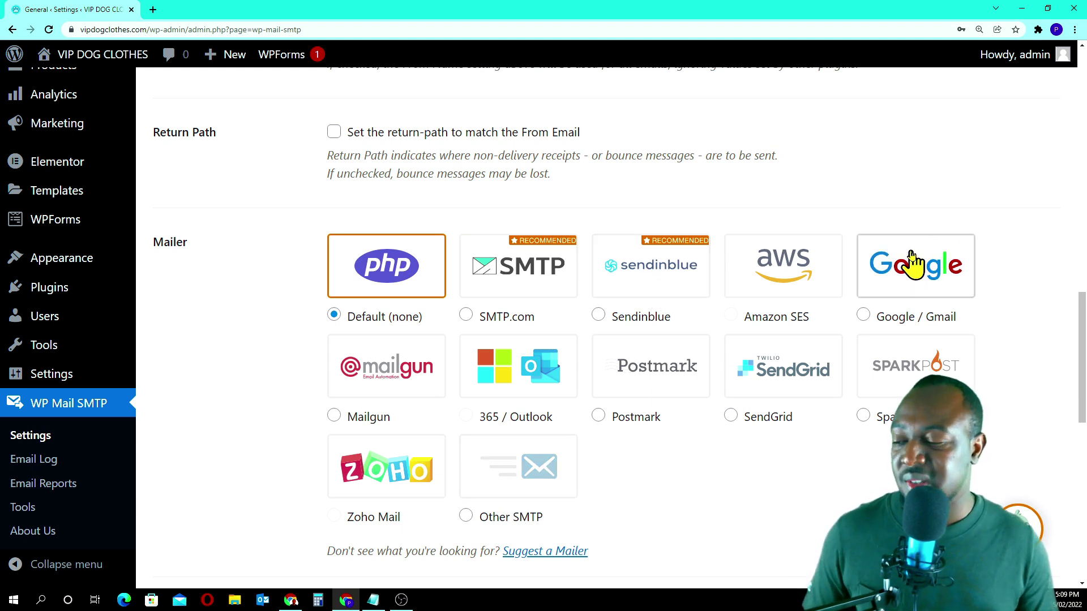
scroll(526, 544, "down", 2)
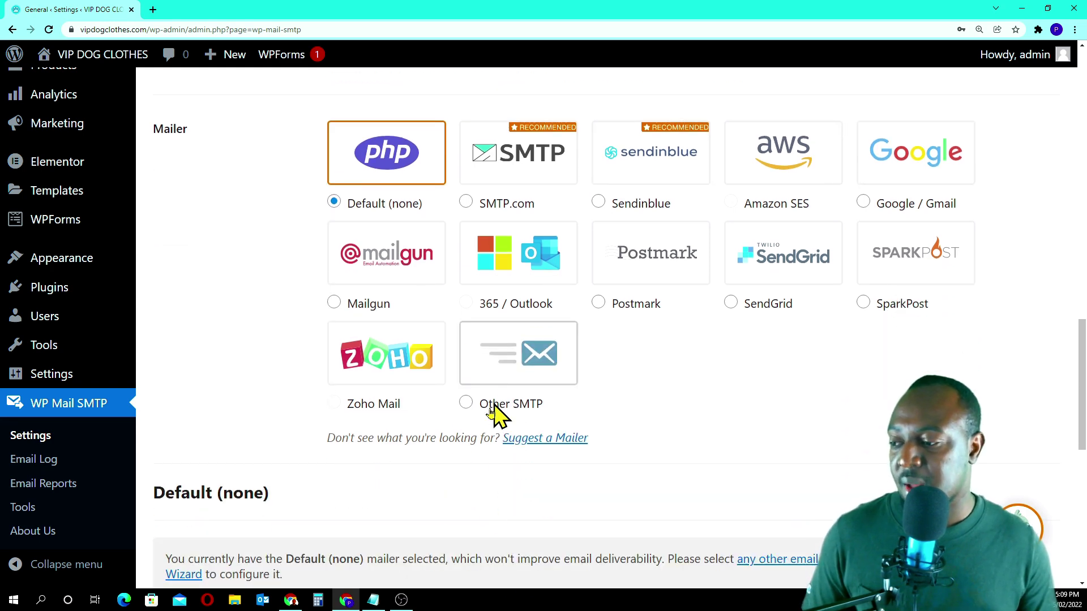
left_click(465, 404)
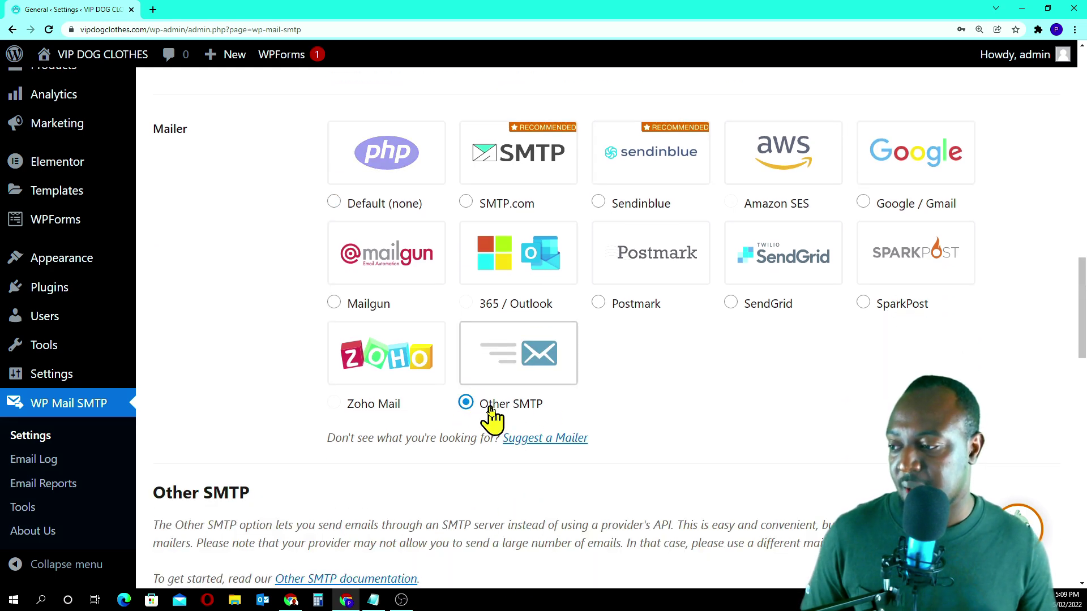
scroll(586, 396, "down", 7)
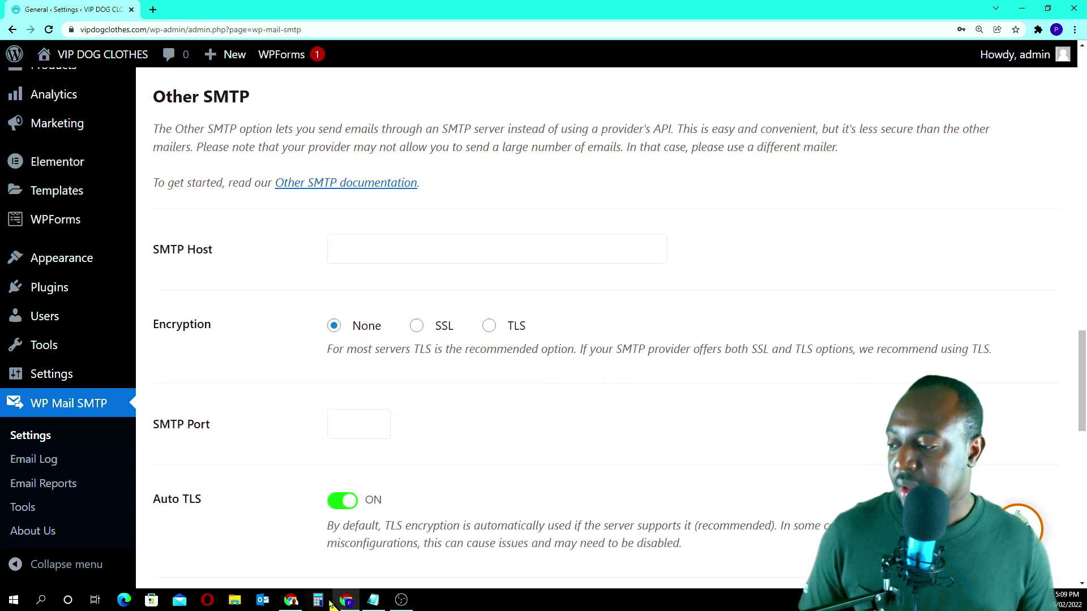
left_click(290, 602)
Copy the outgoing mail server name vipdogclothes.com from Plesk's manual setup details.
left_click(182, 9)
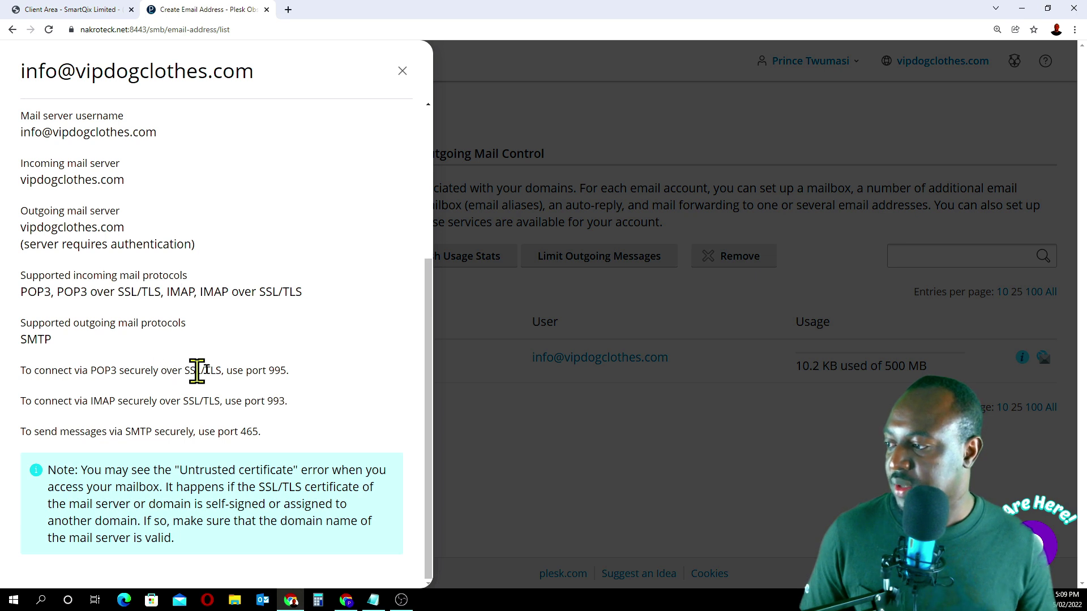
scroll(226, 365, "up", 1)
scroll(225, 365, "up", 1)
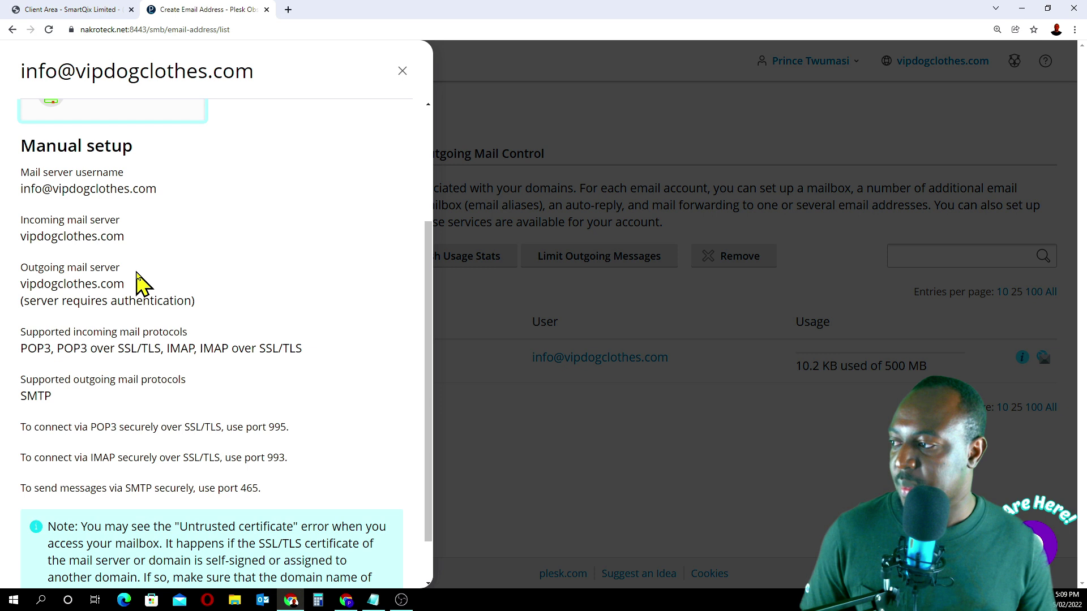
double_click(77, 282)
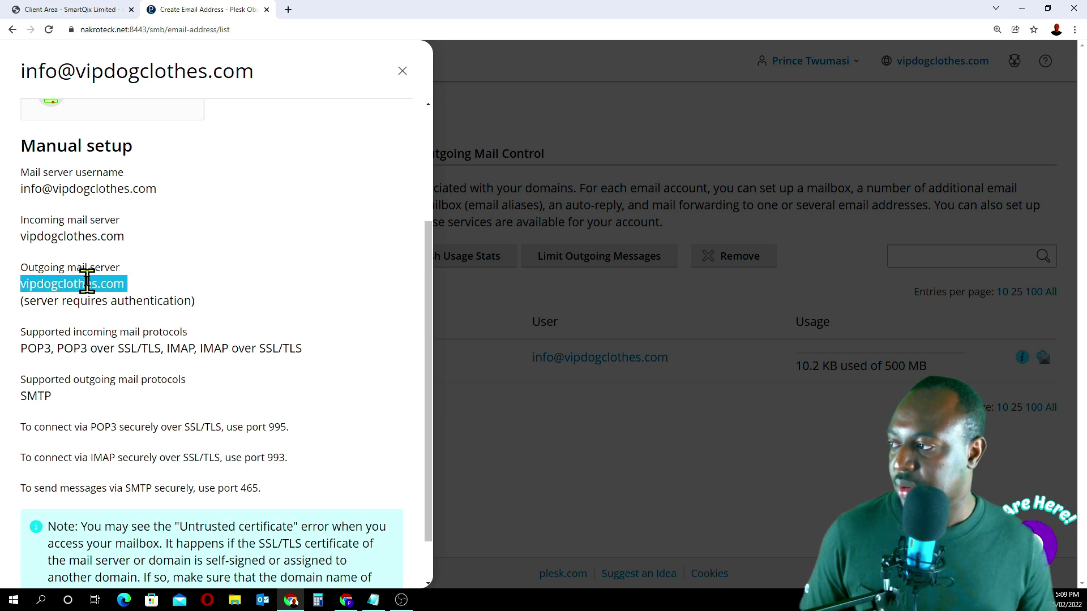
right_click(88, 283)
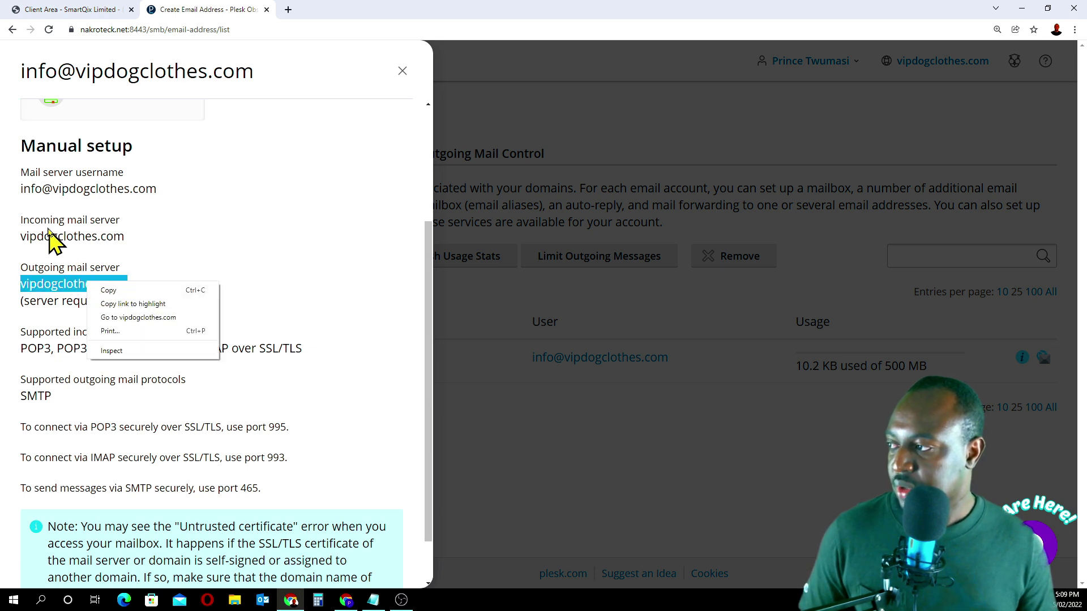
left_click(26, 275)
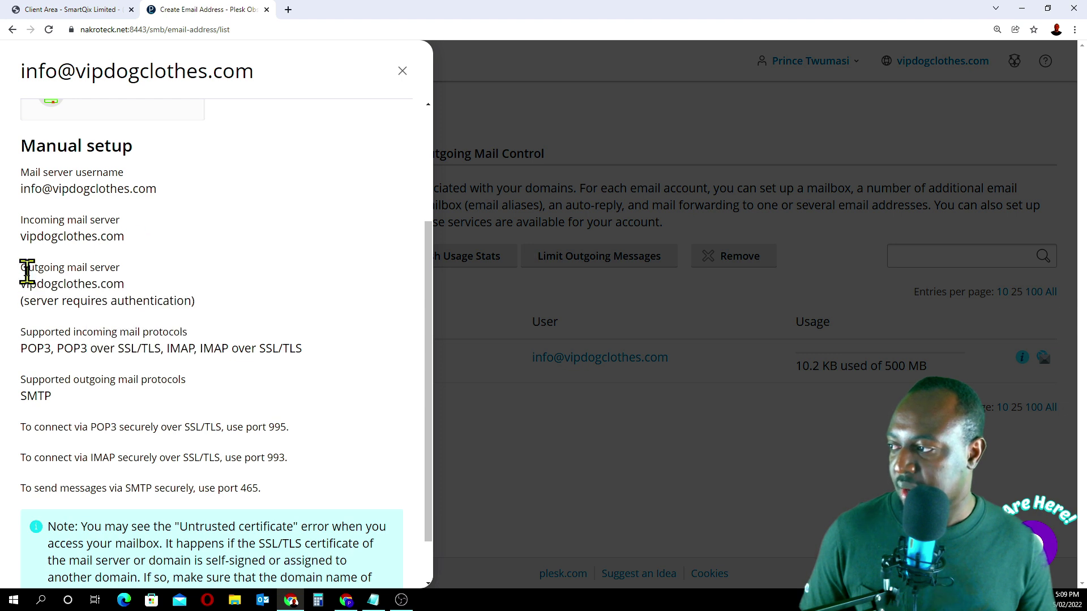
double_click(68, 284)
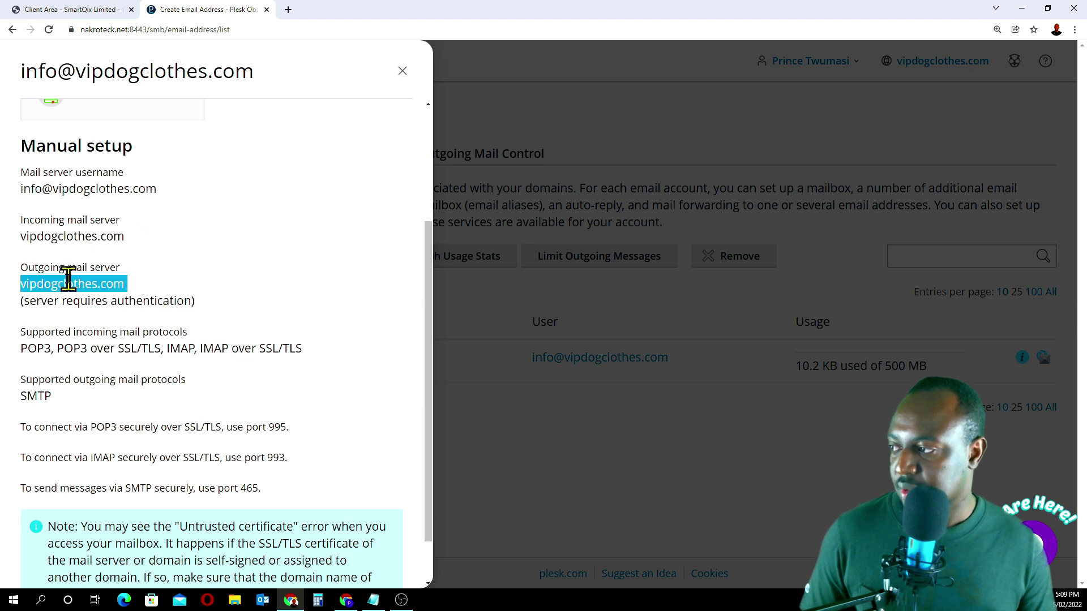
right_click(75, 285)
left_click(92, 288)
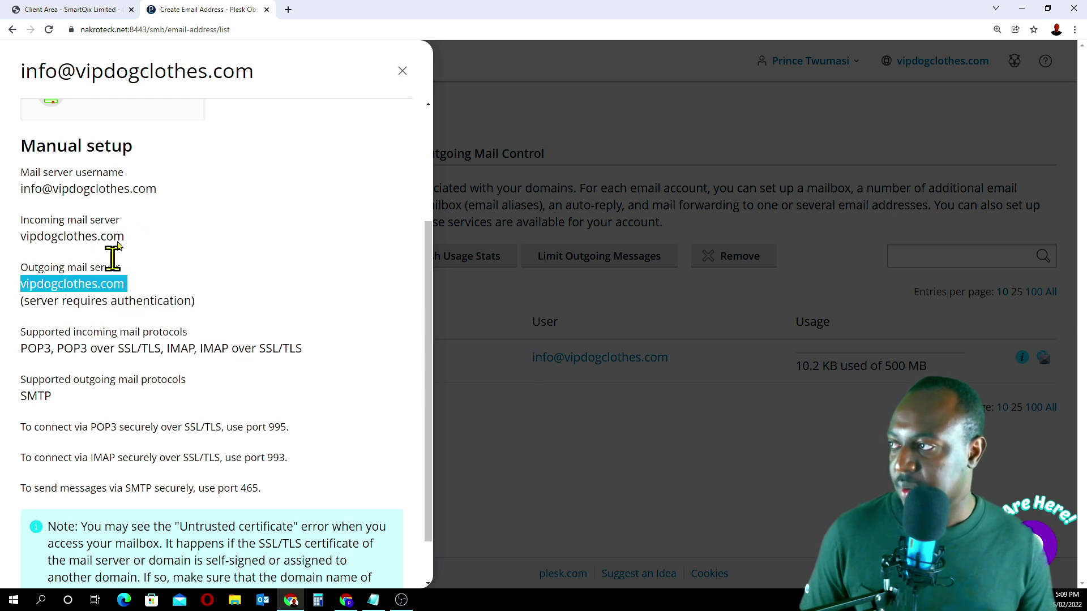
left_click(291, 599)
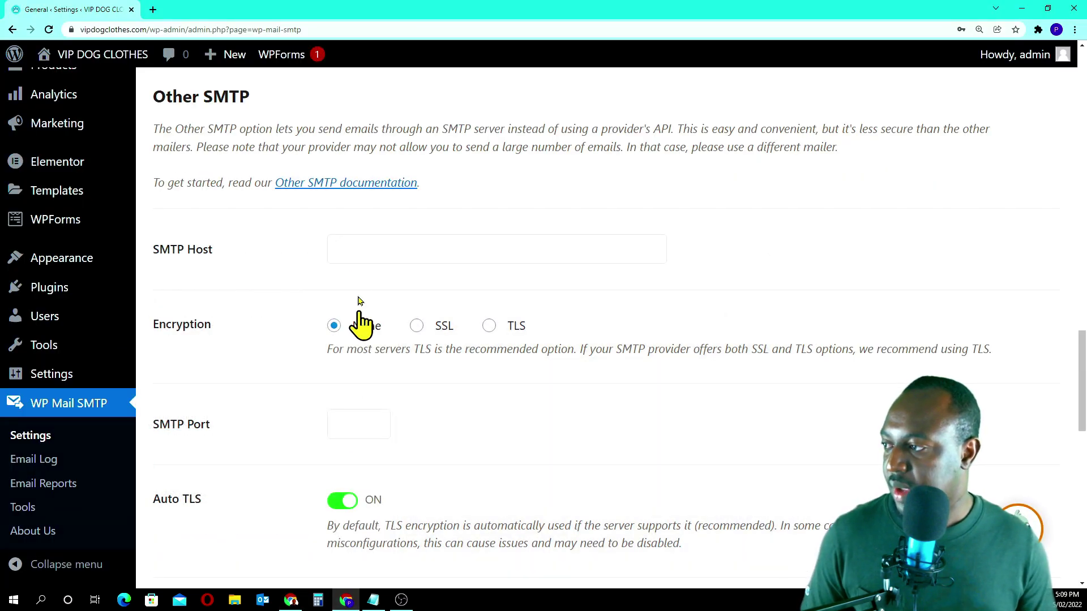
Paste vipdogclothes.com as the SMTP Host, with SSL encryption on port 465.
left_click(403, 241)
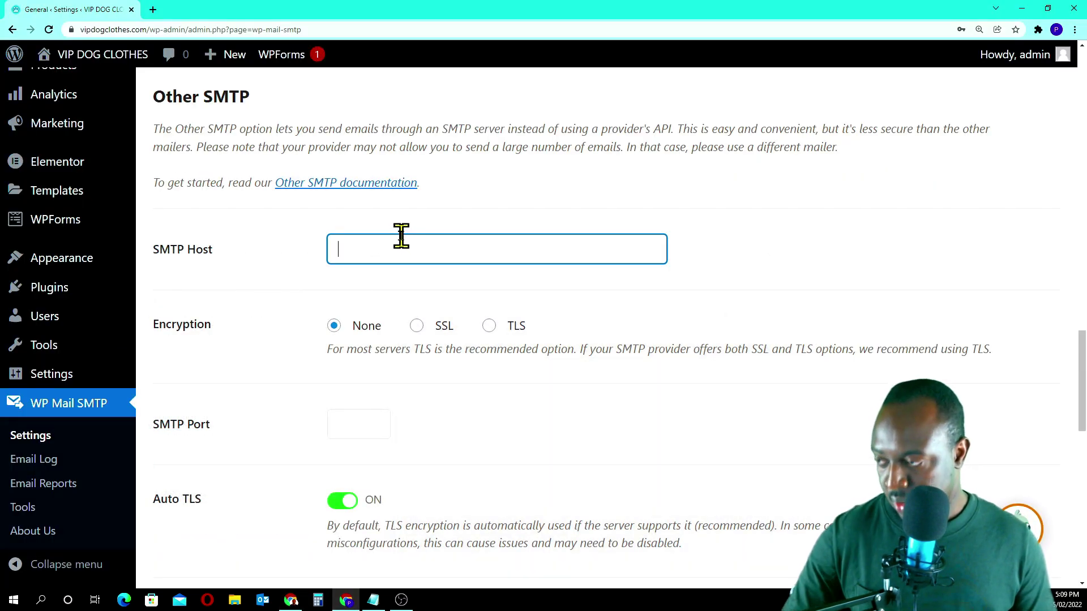
key("ctrl+v")
left_click(730, 241)
scroll(621, 248, "down", 2)
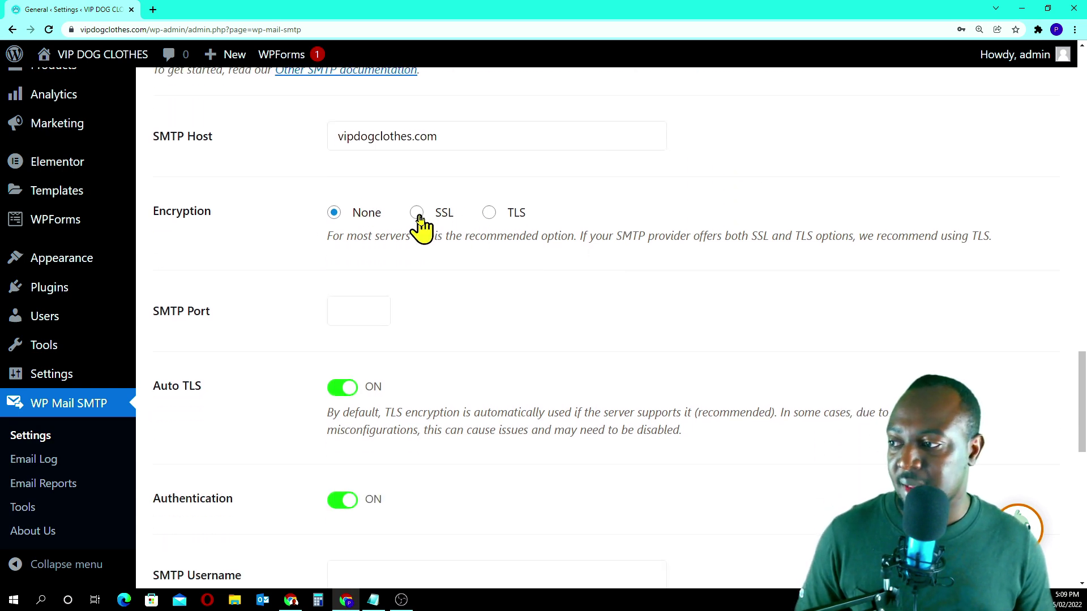
scroll(539, 281, "down", 1)
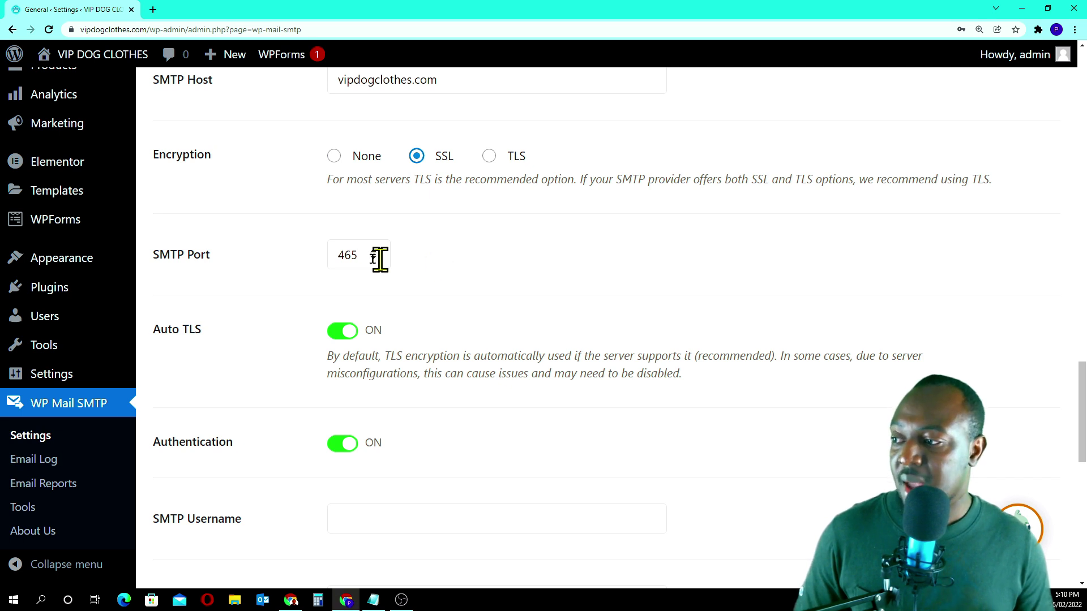
scroll(425, 269, "down", 3)
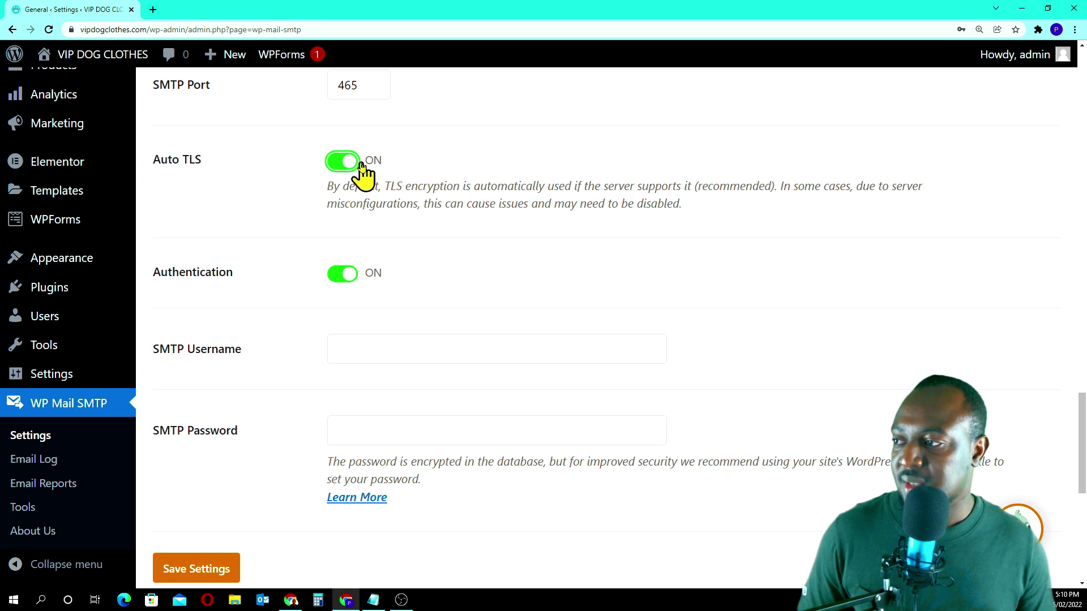
scroll(266, 226, "down", 2)
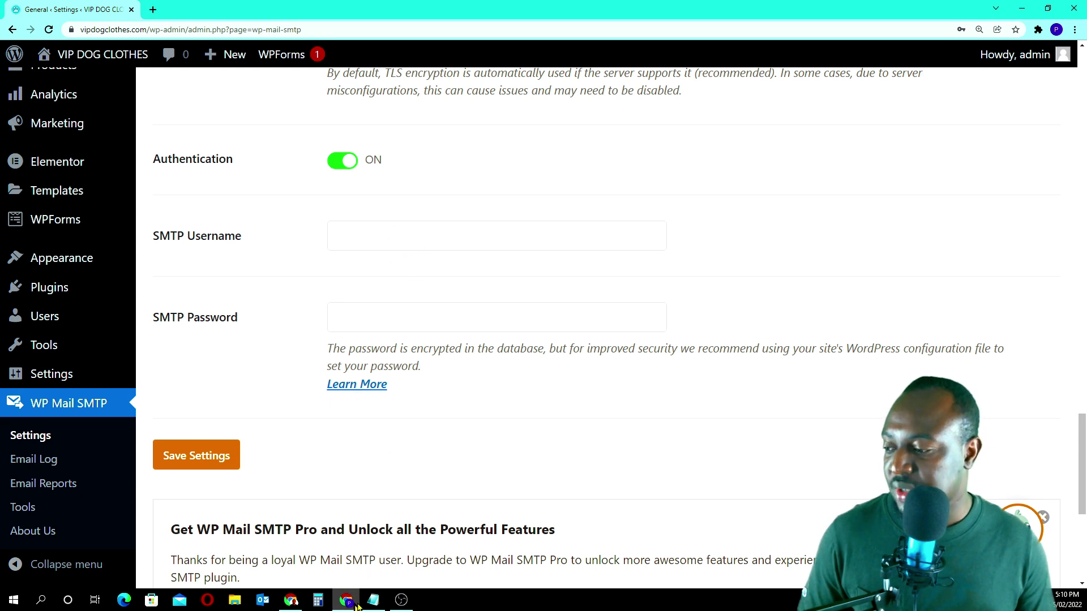
Copy the mail server username from Plesk's manual mailbox setup details.
mouse_move(376, 605)
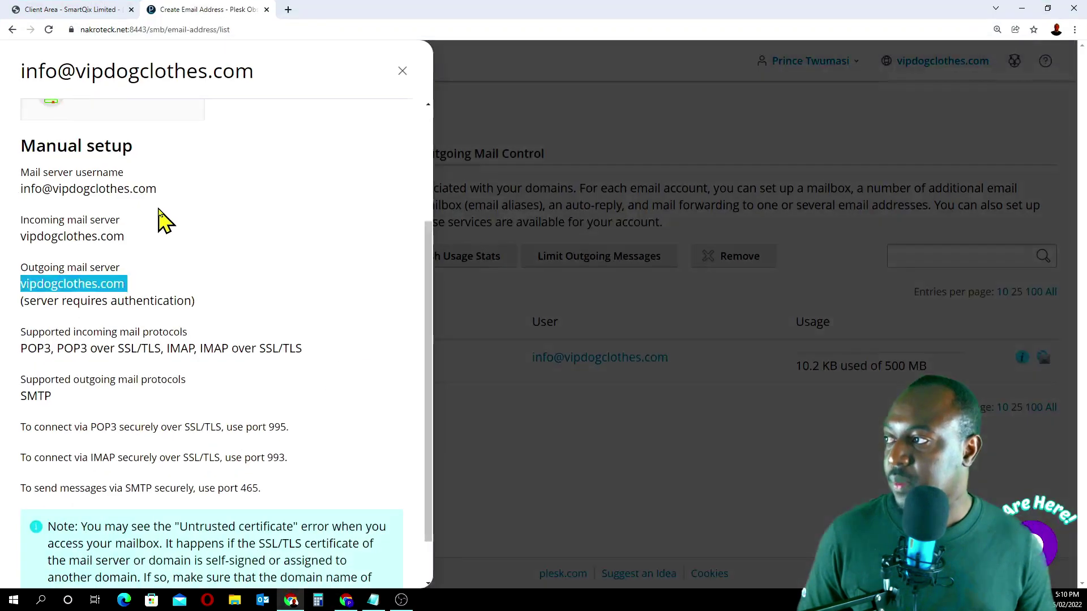
scroll(162, 218, "up", 3)
scroll(128, 303, "down", 2)
scroll(132, 307, "down", 1)
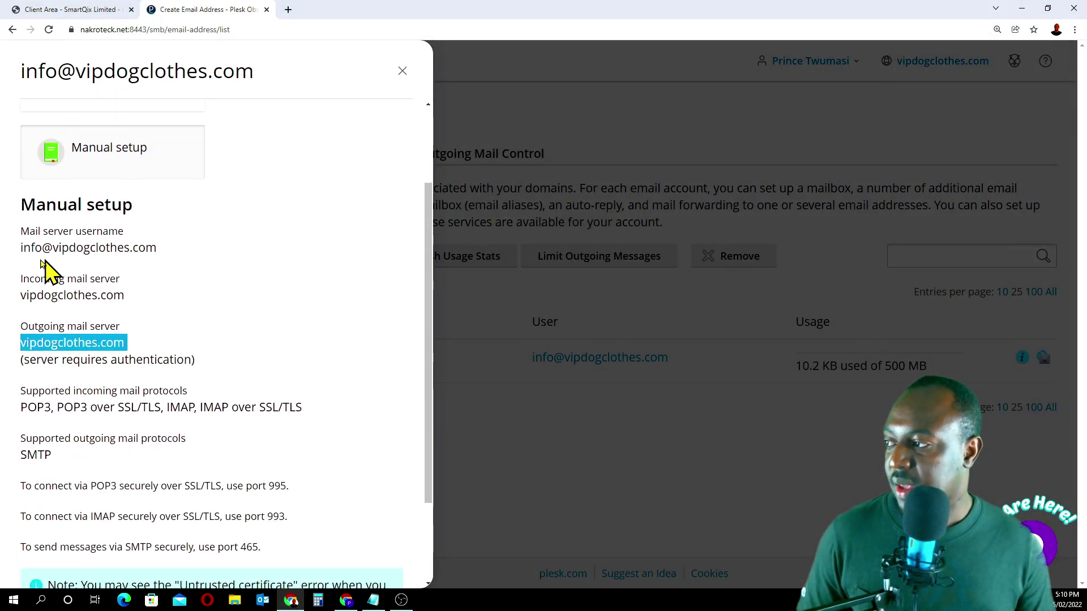
triple_click(113, 247)
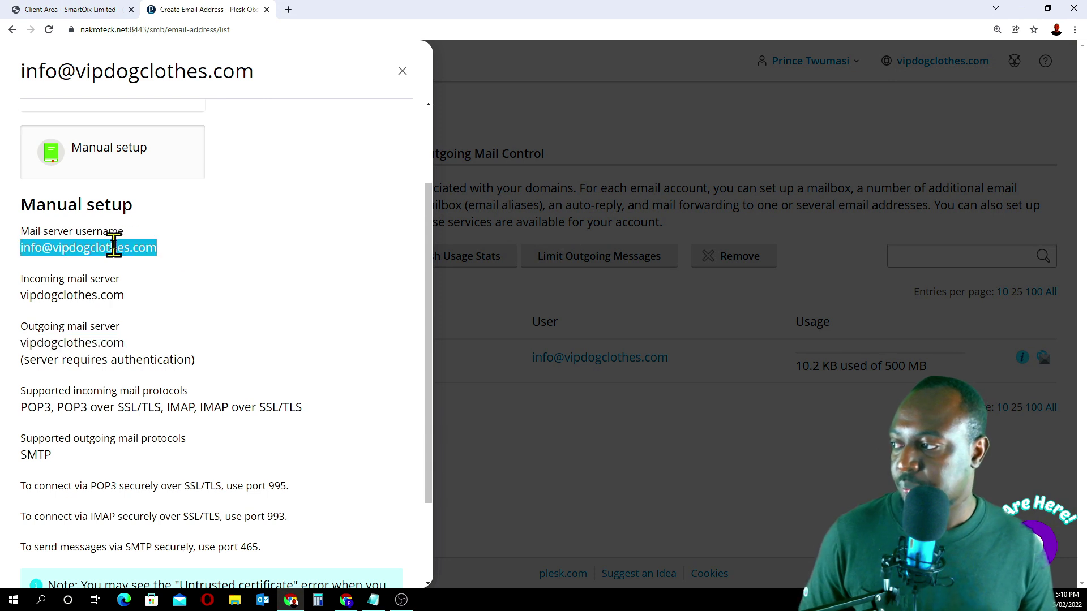
right_click(113, 247)
left_click(148, 254)
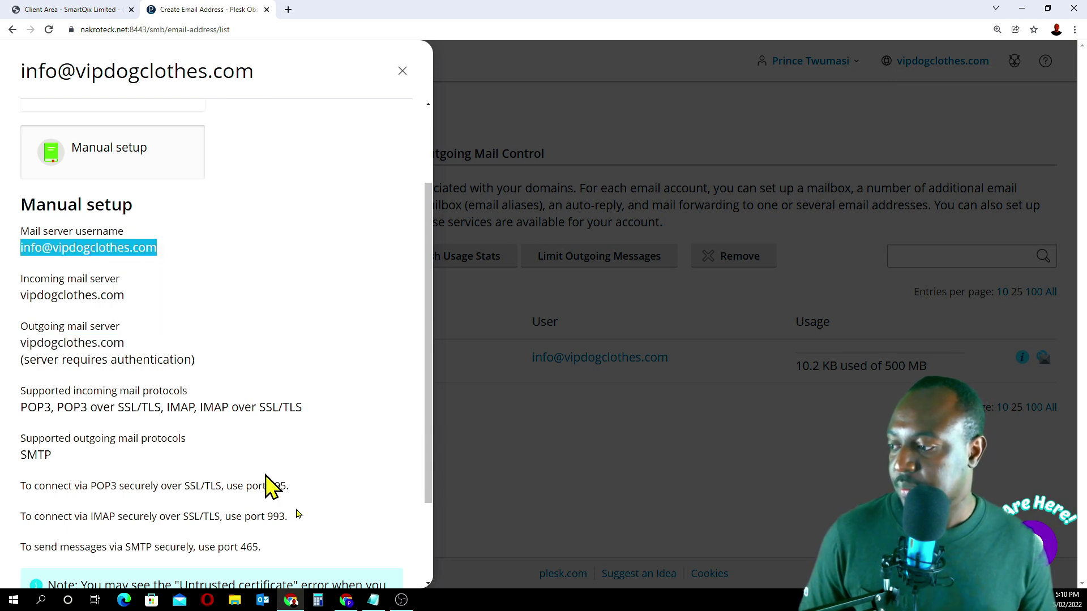
Paste the mail server username into SMTP Username, enter the SMTP Password, and save.
left_click(350, 605)
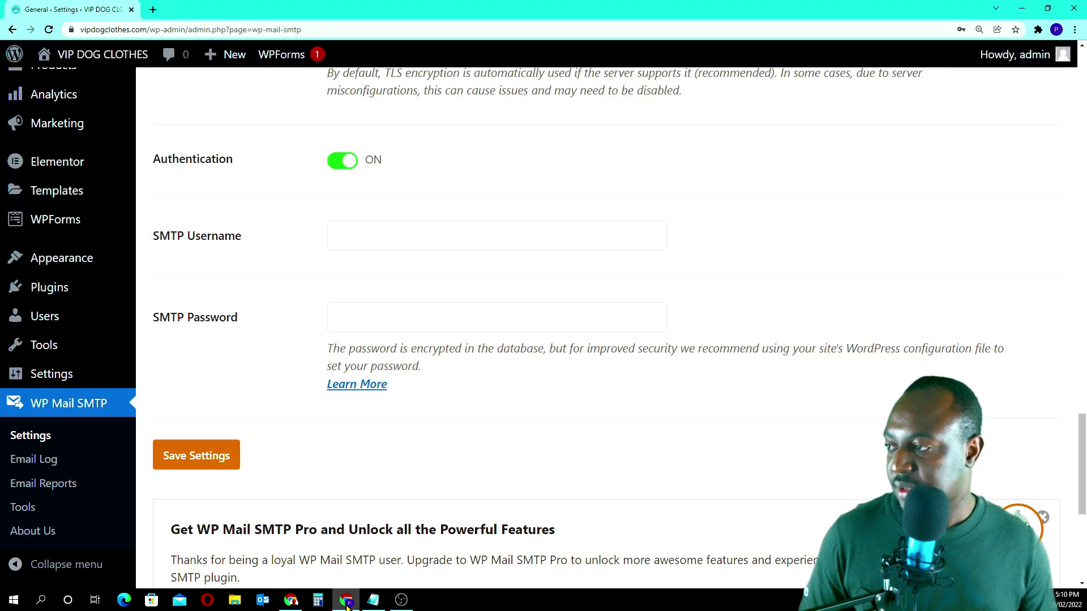
left_click(363, 230)
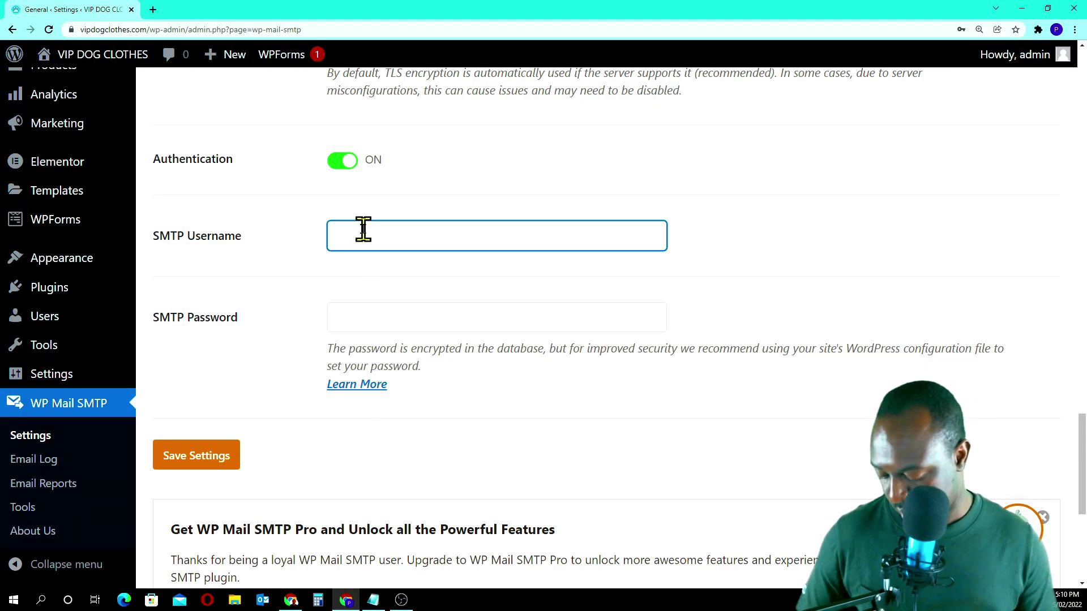
key("ctrl+v")
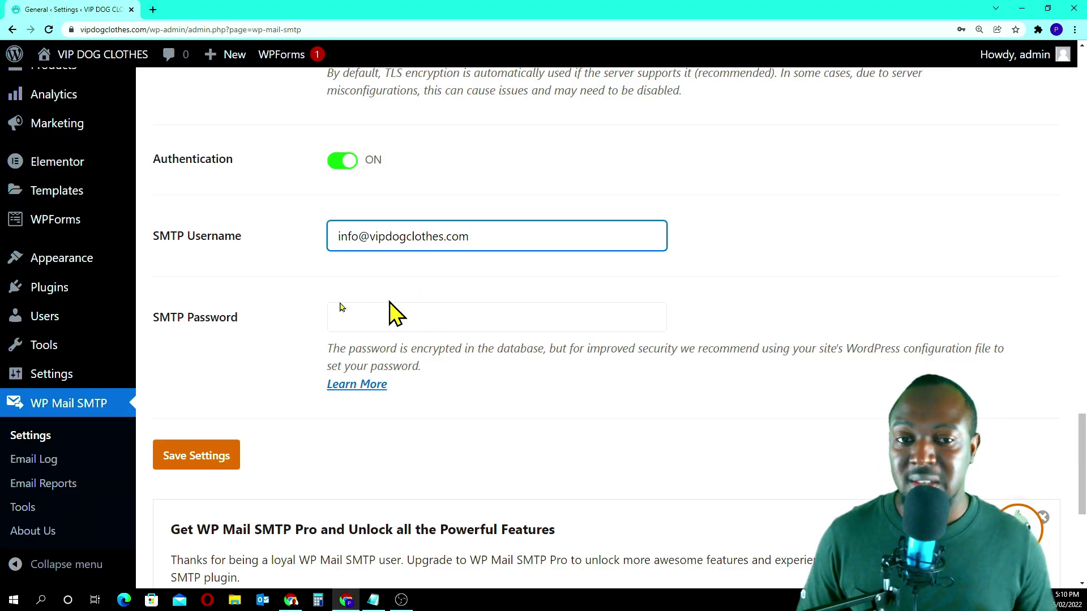
key("alt+Tab")
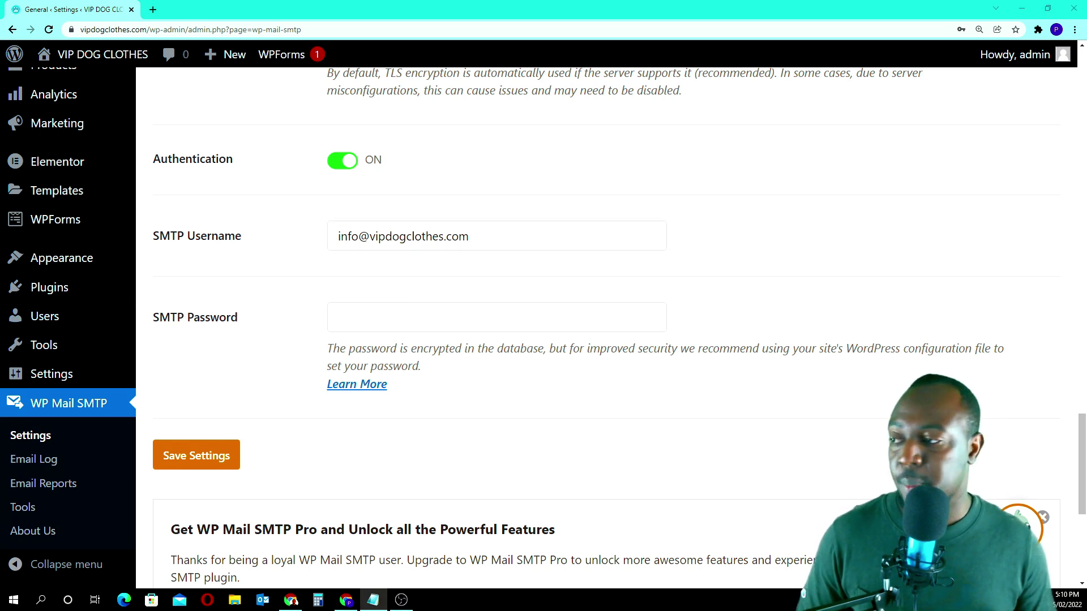
left_click(442, 313)
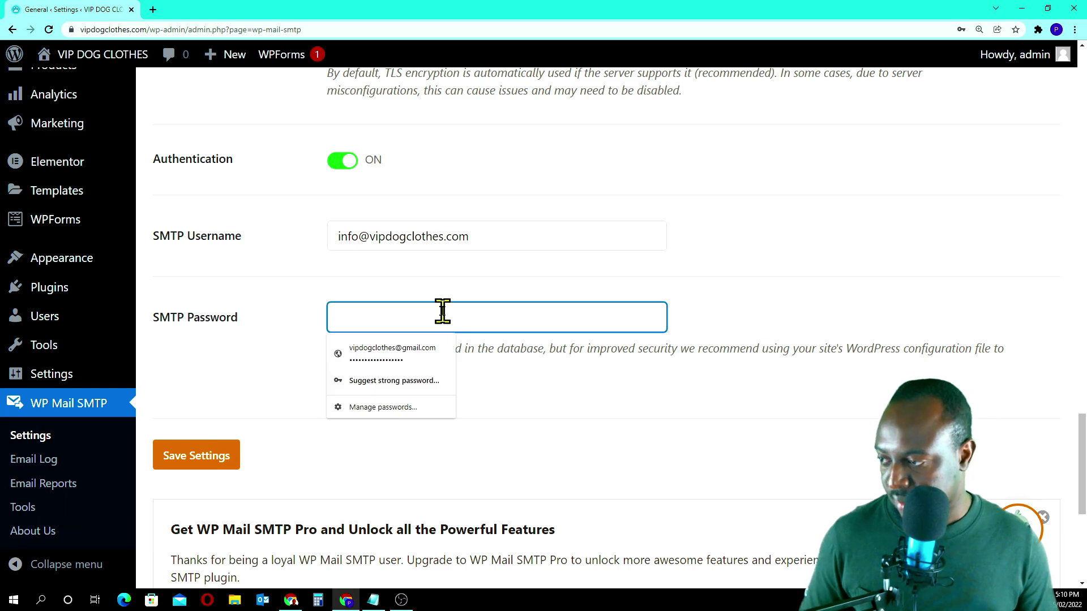
left_click(866, 247)
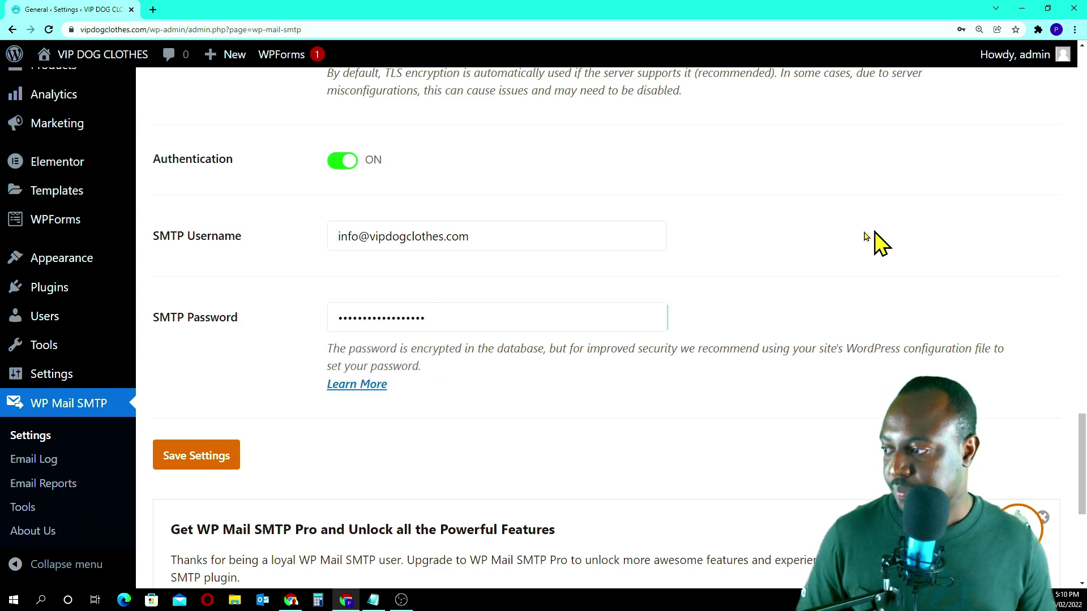
scroll(360, 385, "down", 2)
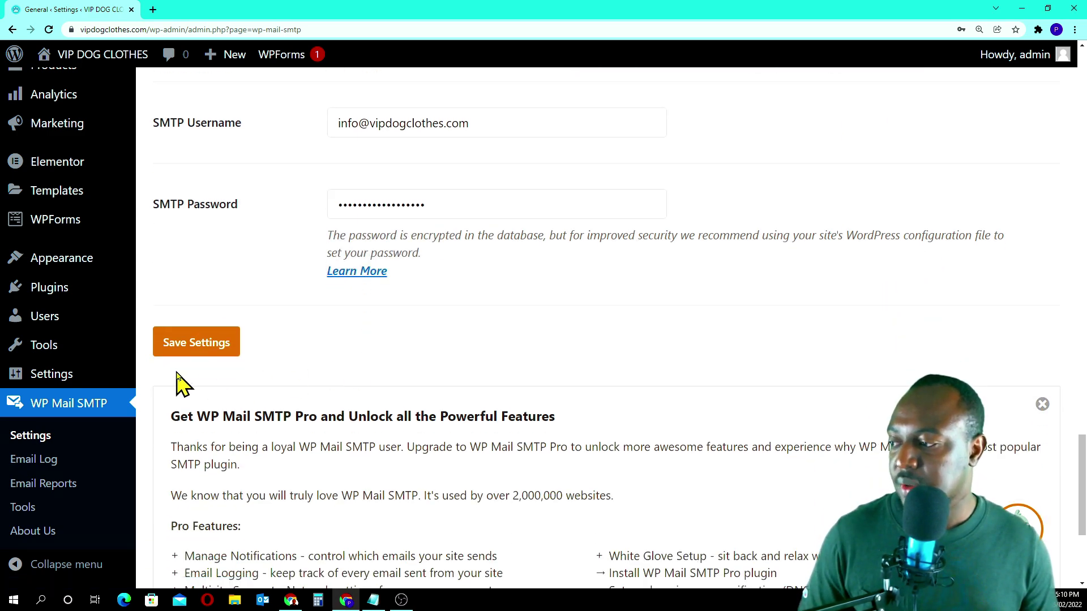
left_click(205, 347)
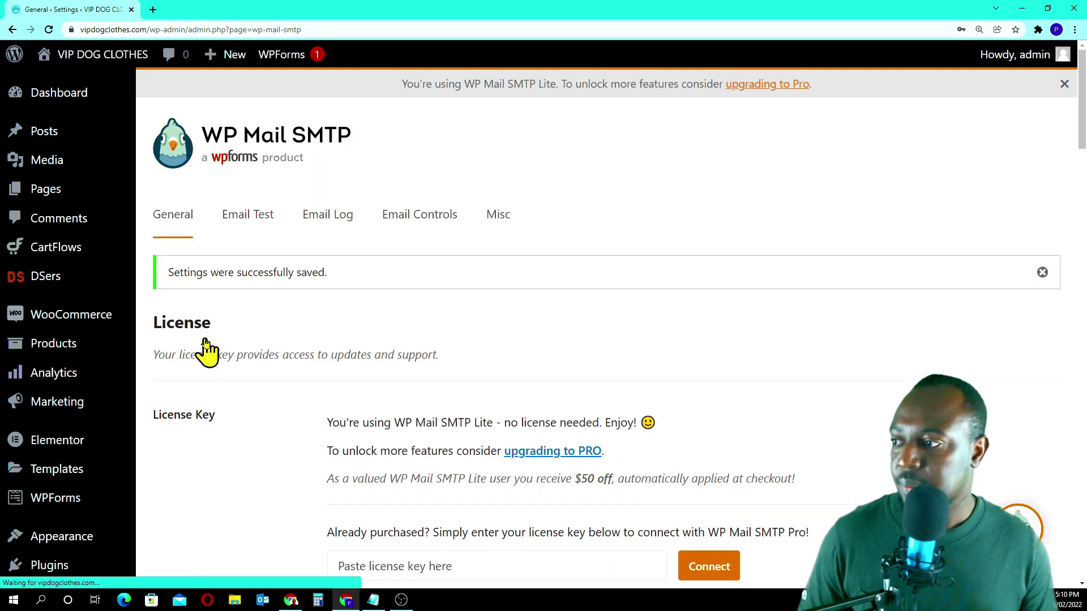
Review the Other SMTP mailer, host, SSL, port 465 and credentials, then save again.
scroll(444, 328, "down", 10)
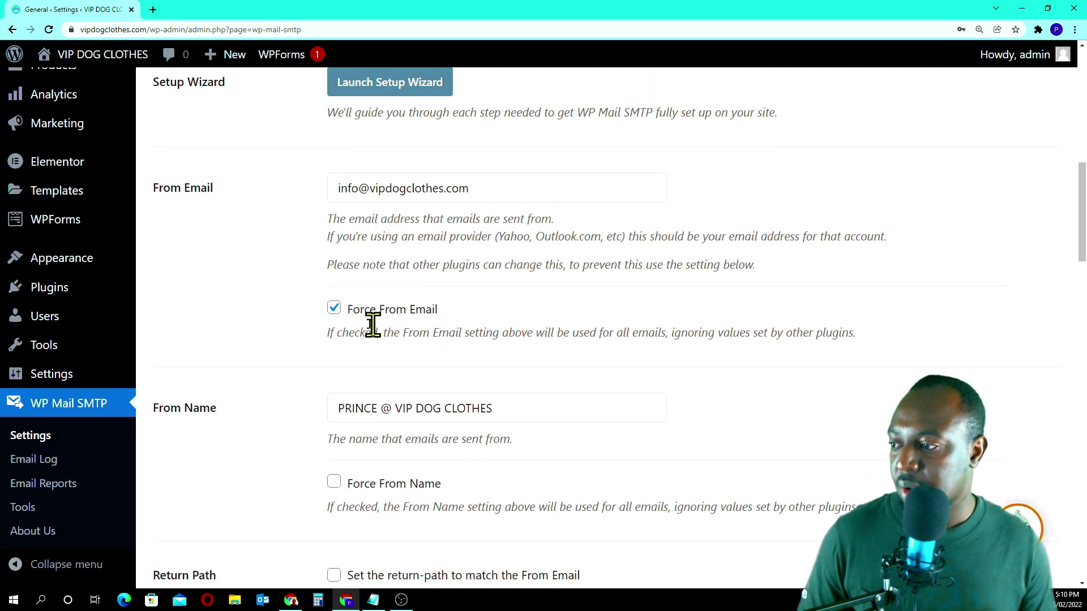
scroll(419, 331, "down", 3)
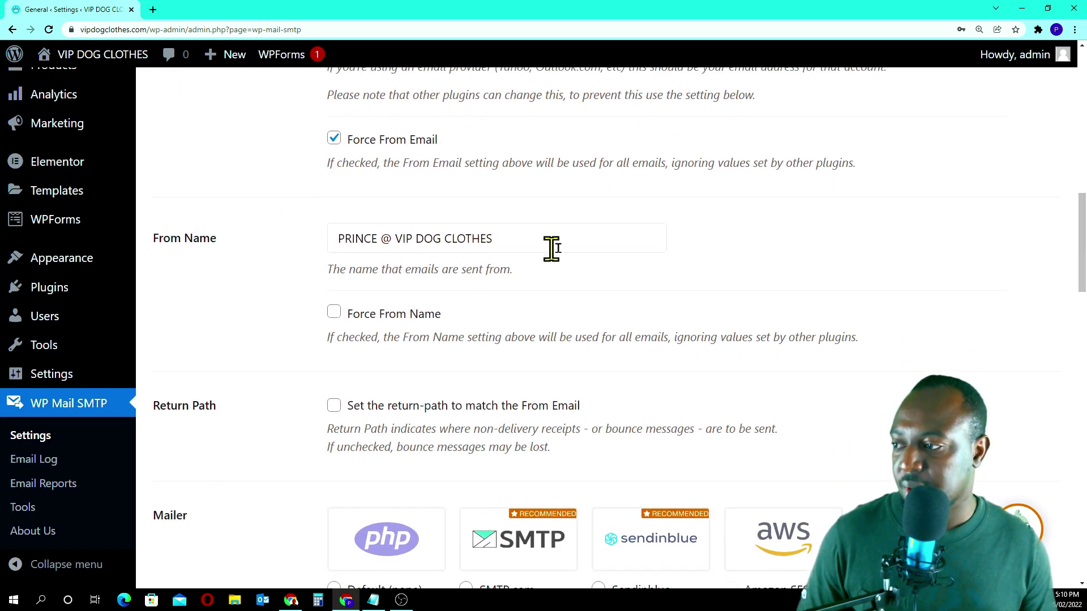
scroll(529, 234, "down", 6)
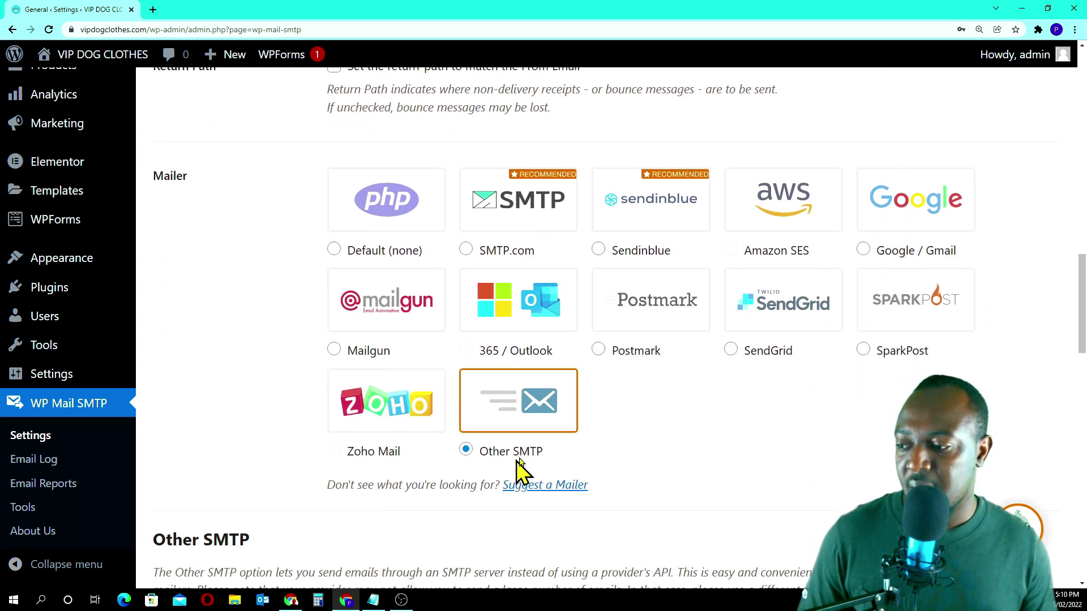
scroll(606, 440, "down", 6)
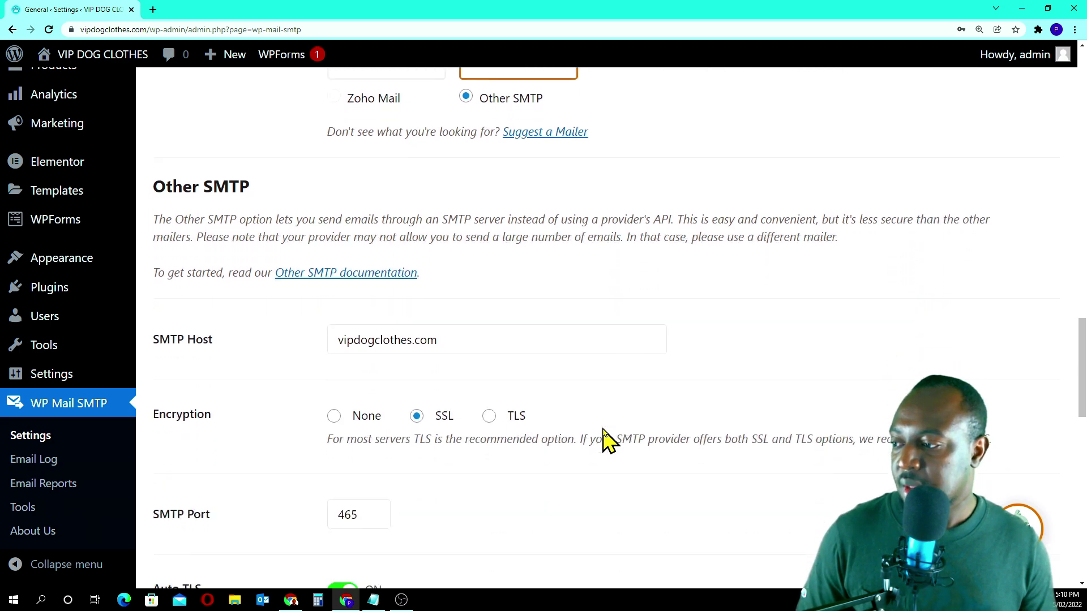
scroll(605, 440, "down", 2)
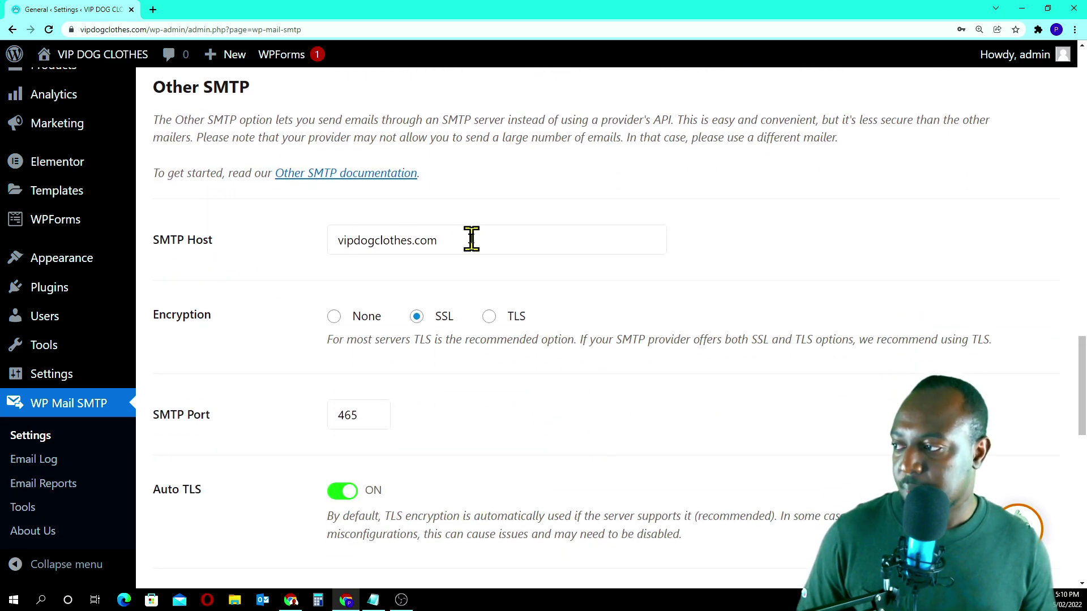
scroll(453, 249, "down", 2)
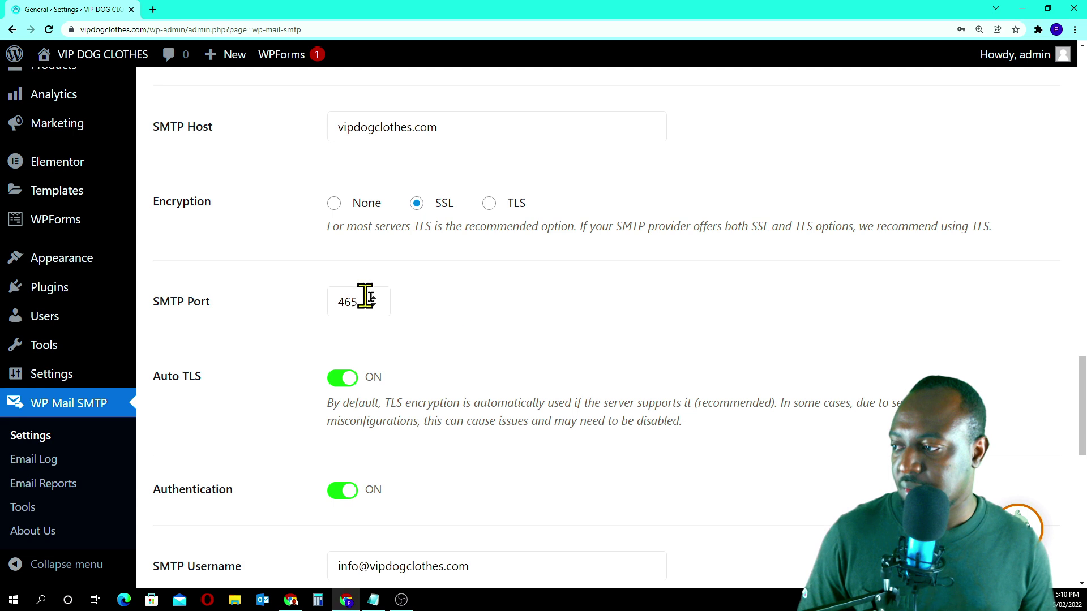
scroll(430, 311, "down", 1)
scroll(487, 334, "down", 4)
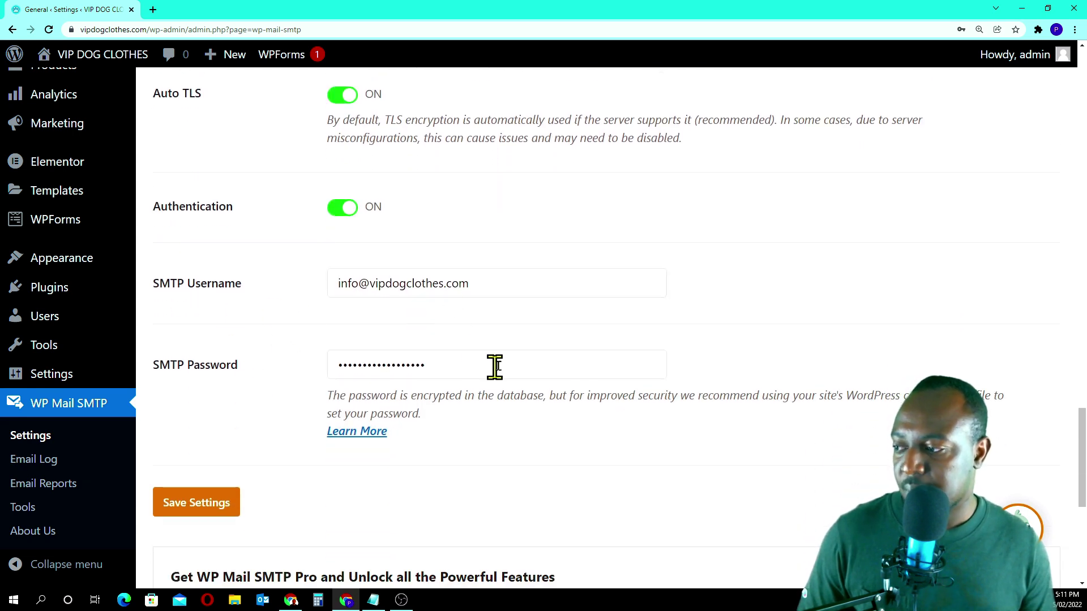
left_click(218, 509)
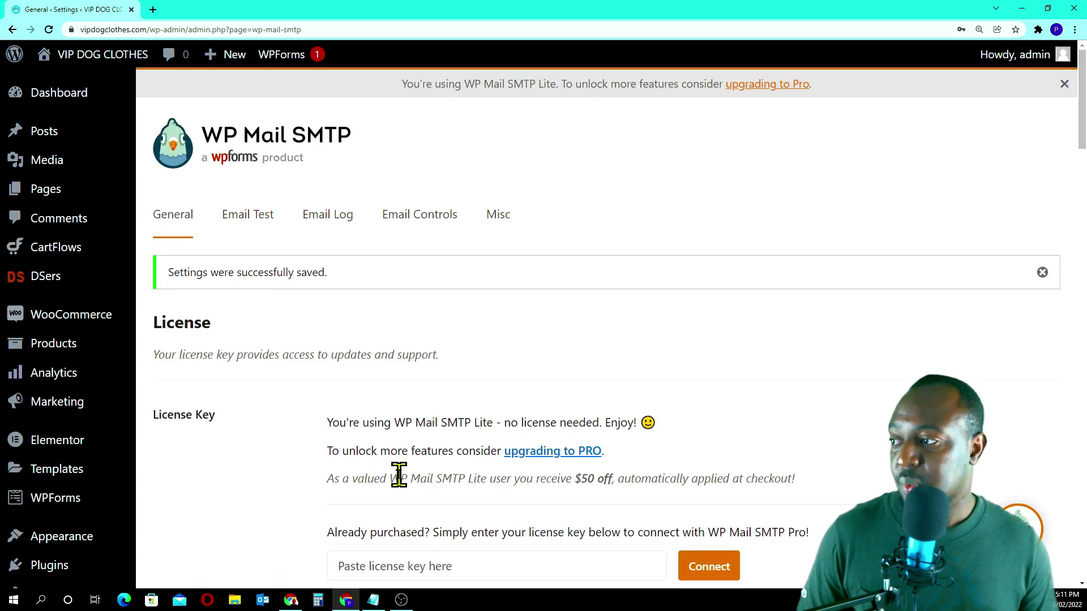
scroll(362, 464, "down", 1)
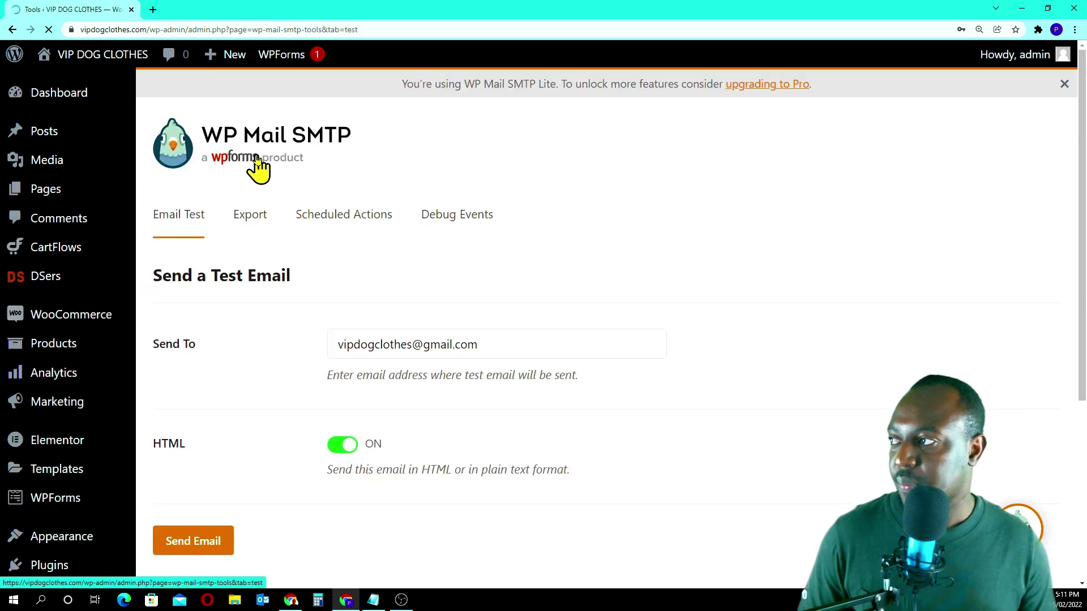
Replace the Send To address with the Gmail recipient picked from autofill.
scroll(427, 340, "down", 2)
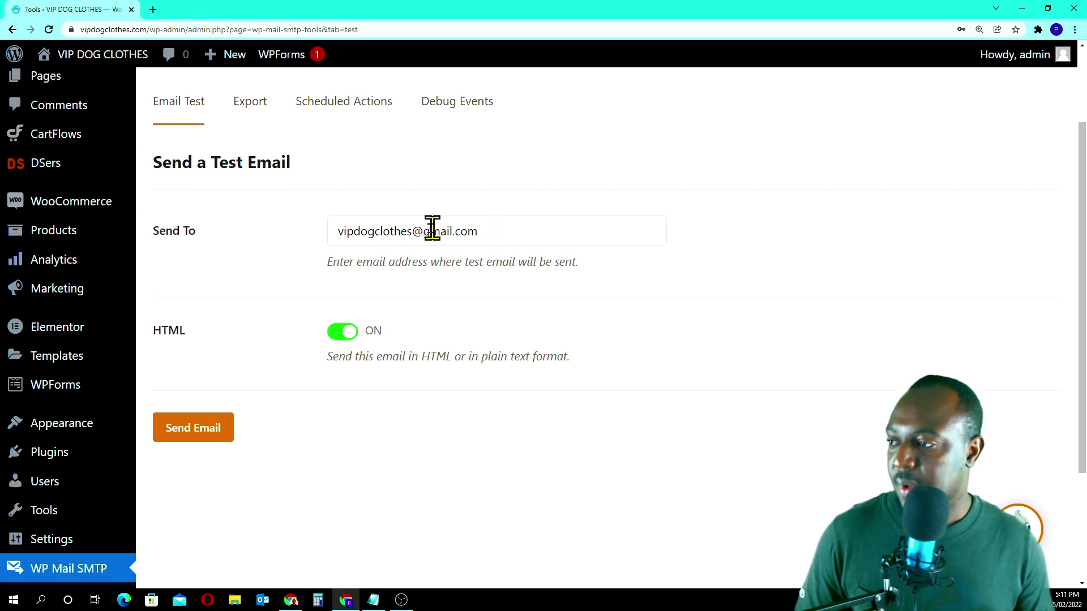
left_click_drag(413, 229, 340, 230)
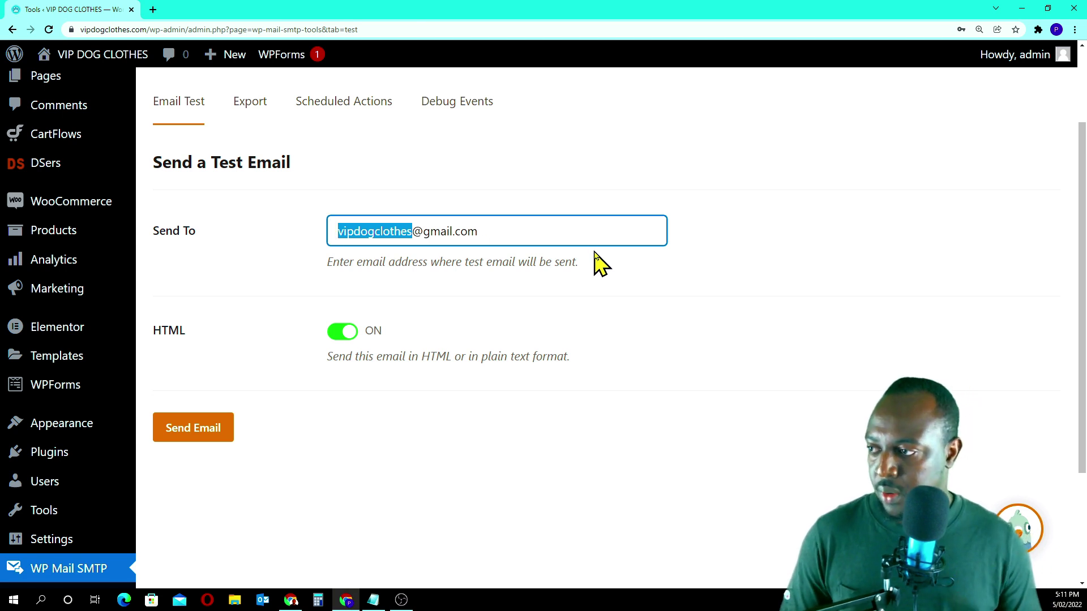
triple_click(577, 219)
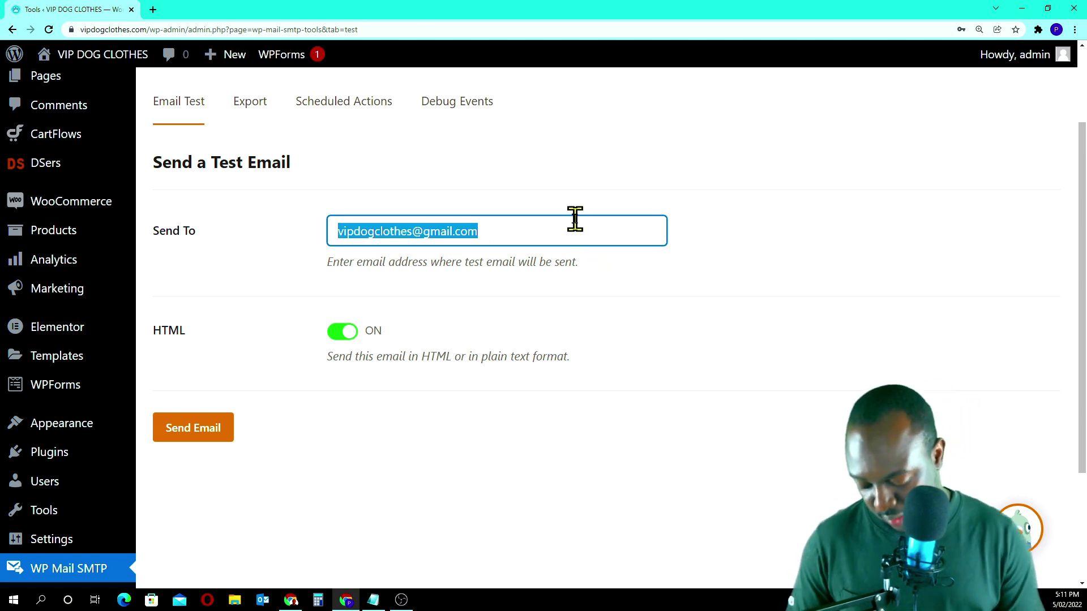
key("BackSpace")
type("PR")
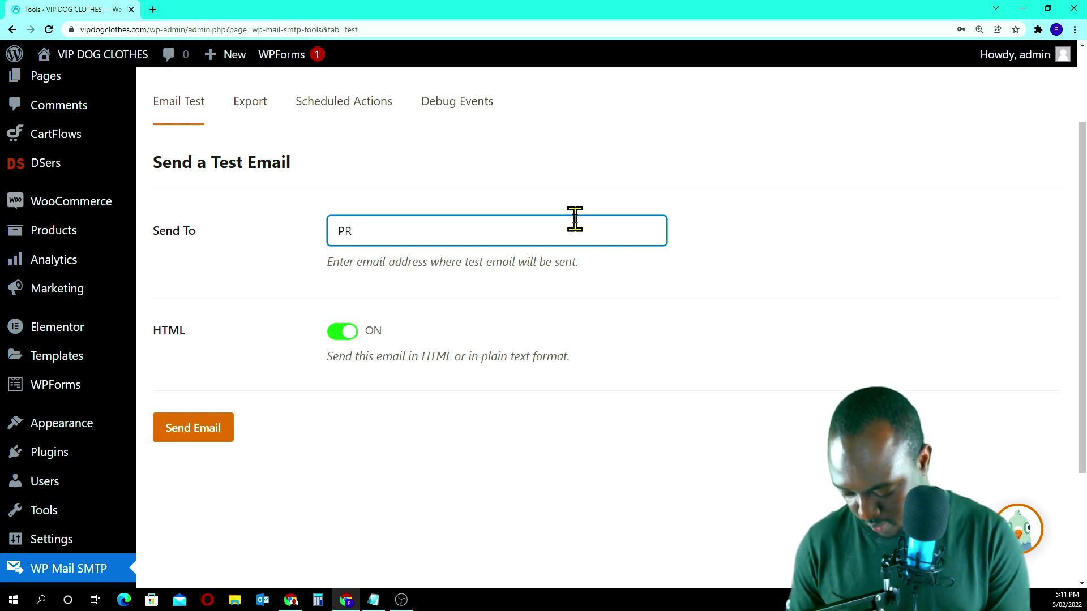
type("INC")
key("Down")
key("Return")
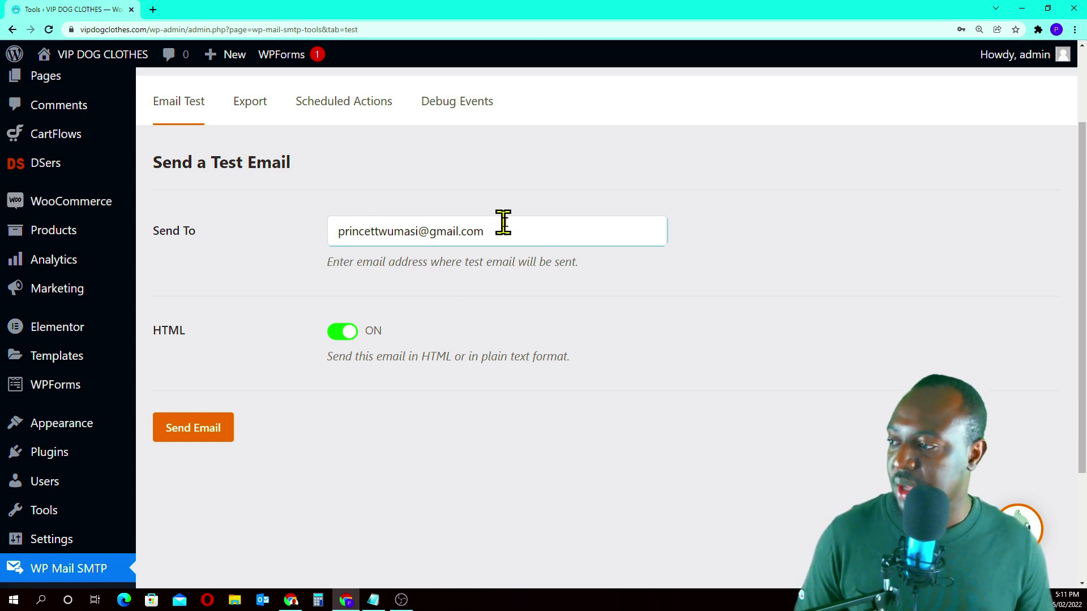
Send the HTML test email and check the Success confirmation.
left_click(208, 433)
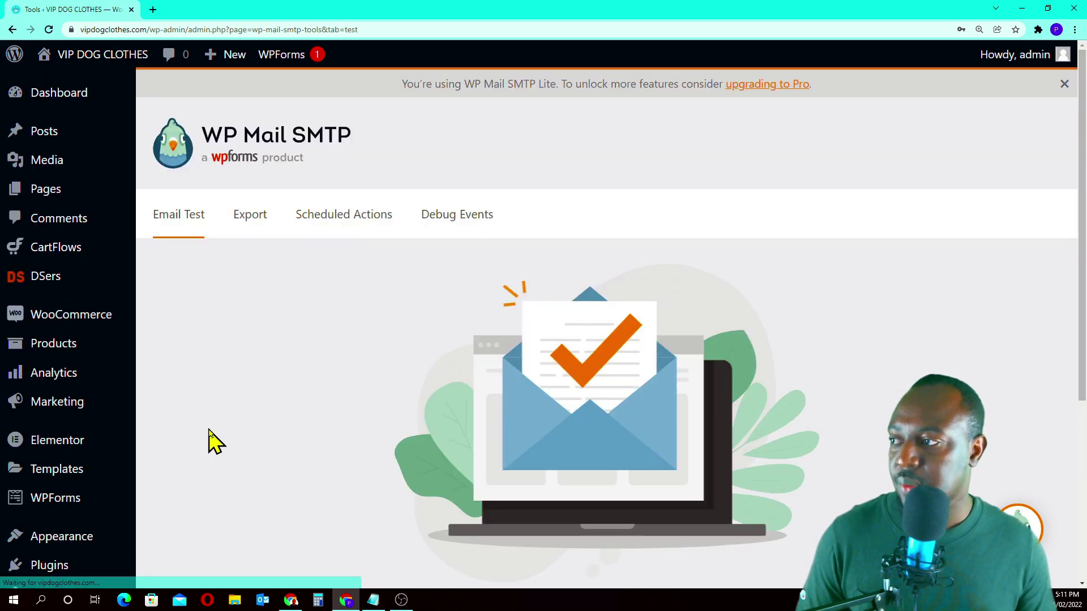
scroll(742, 385, "down", 4)
scroll(746, 386, "down", 1)
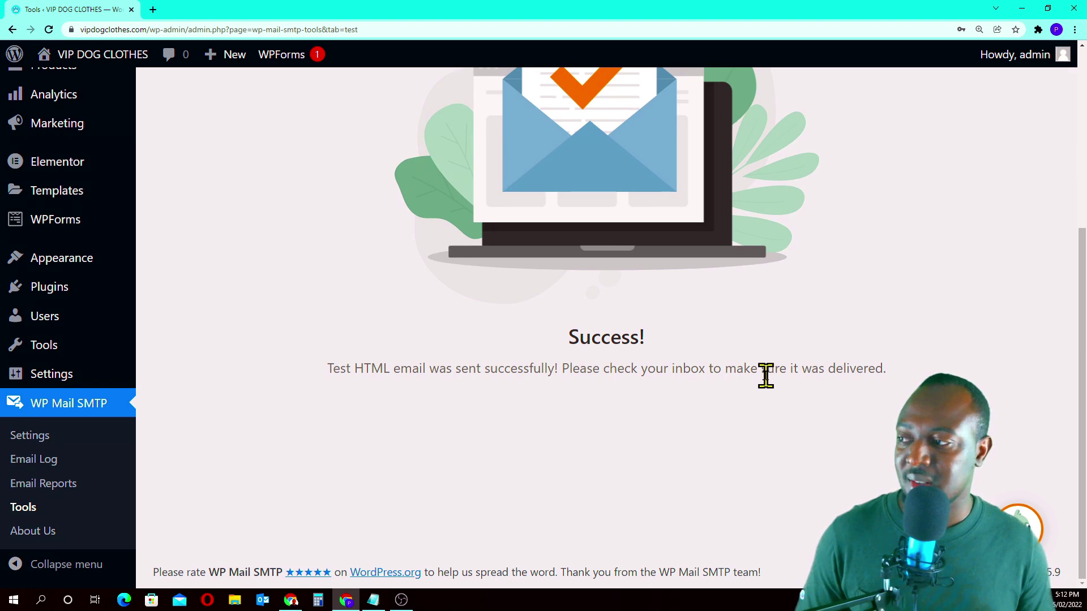
scroll(765, 377, "up", 5)
scroll(767, 390, "down", 2)
scroll(767, 389, "up", 1)
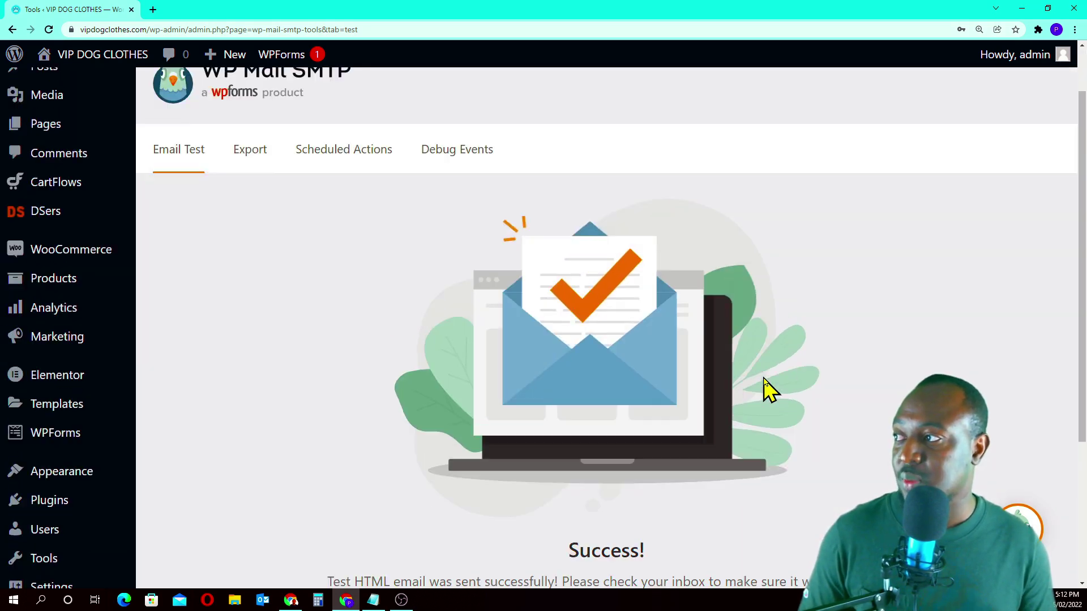
scroll(767, 389, "down", 1)
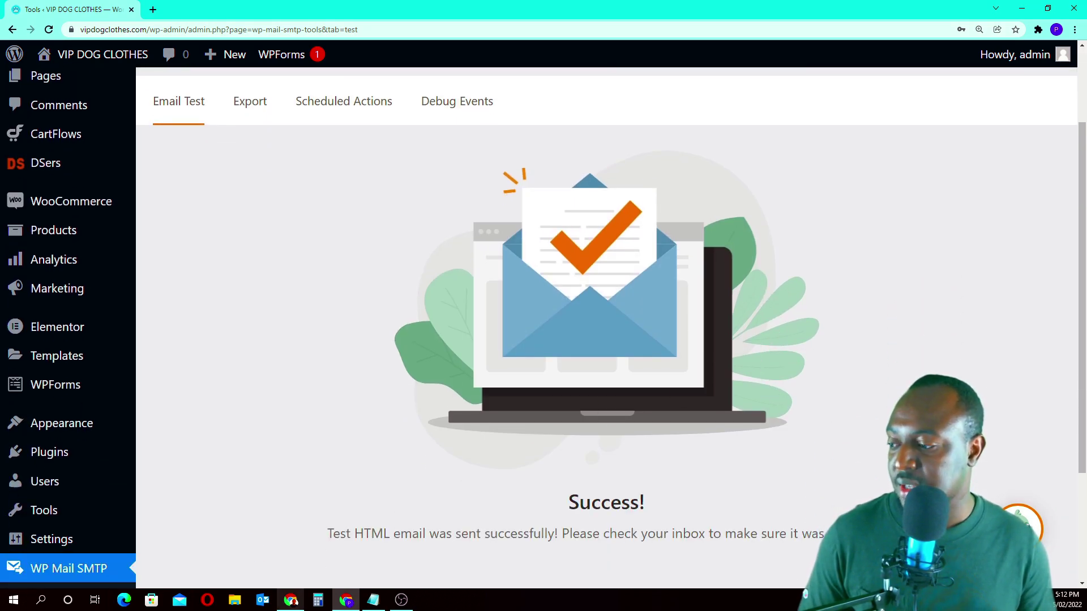
left_click(291, 600)
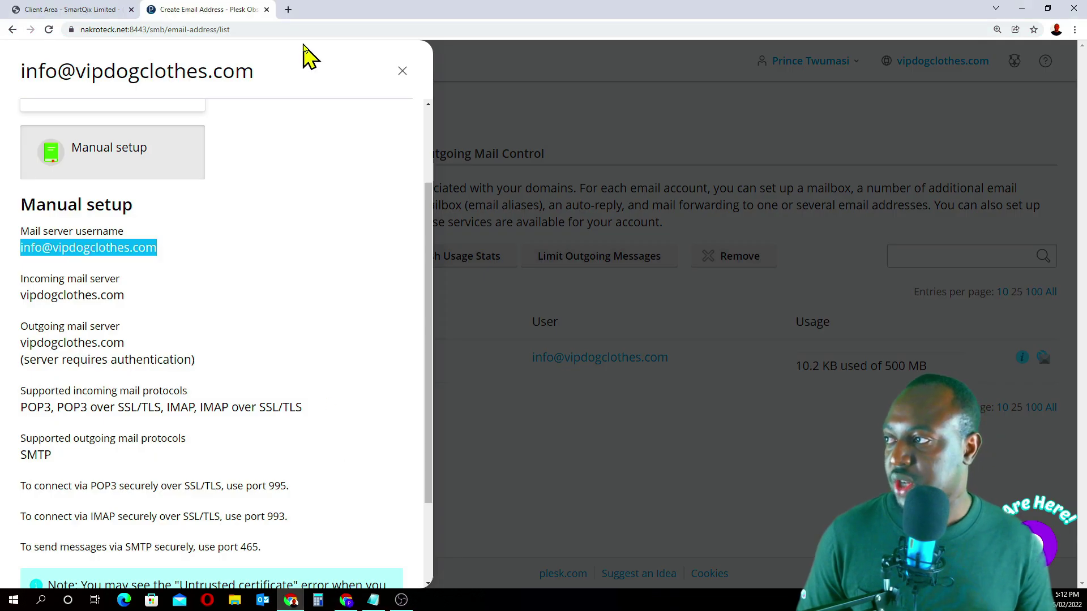
Open the WP Mail SMTP HTML Test email from the VIP DOG CLOTHES address in the Gmail inbox.
left_click(288, 9)
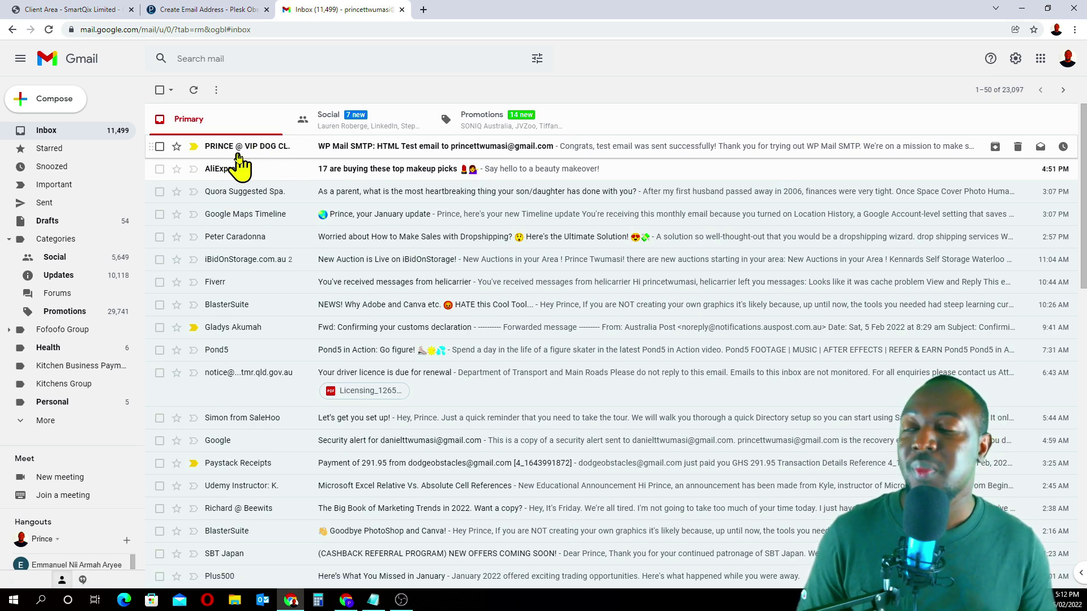
mouse_move(244, 149)
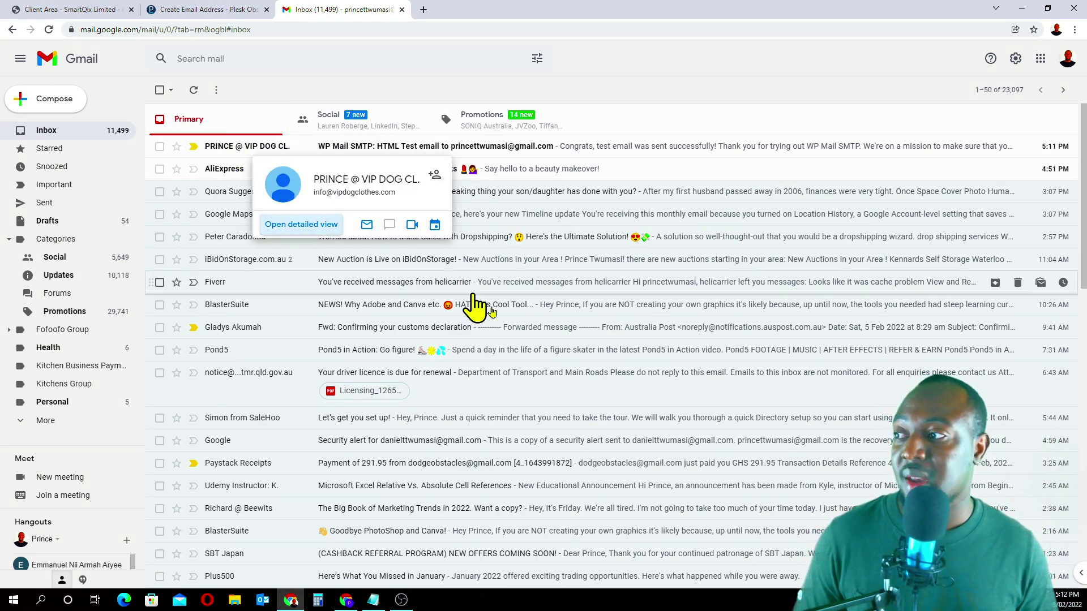
left_click(427, 148)
scroll(683, 283, "down", 5)
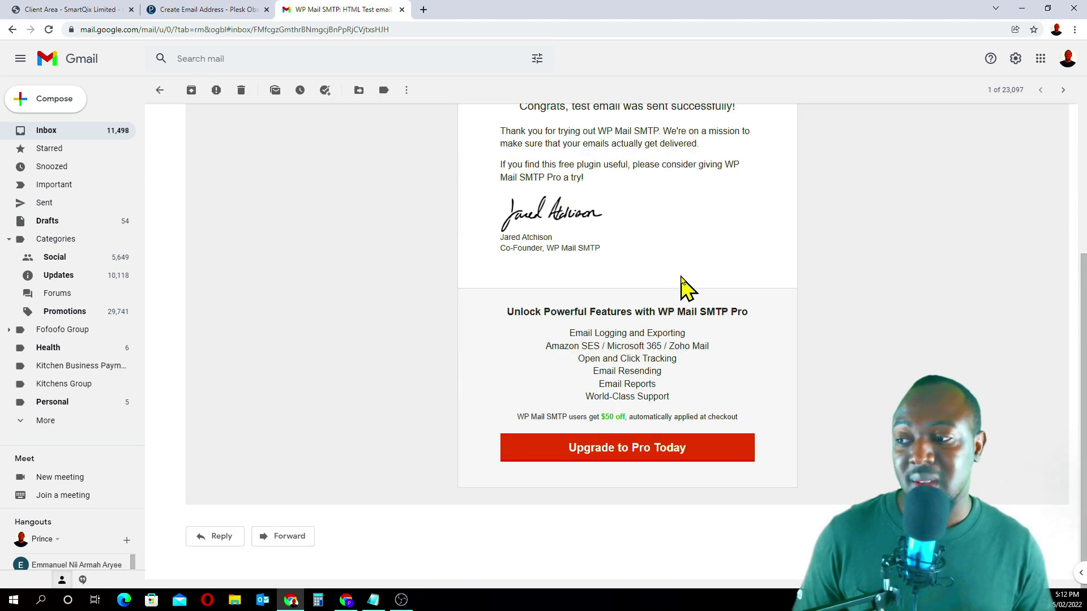
scroll(683, 283, "up", 5)
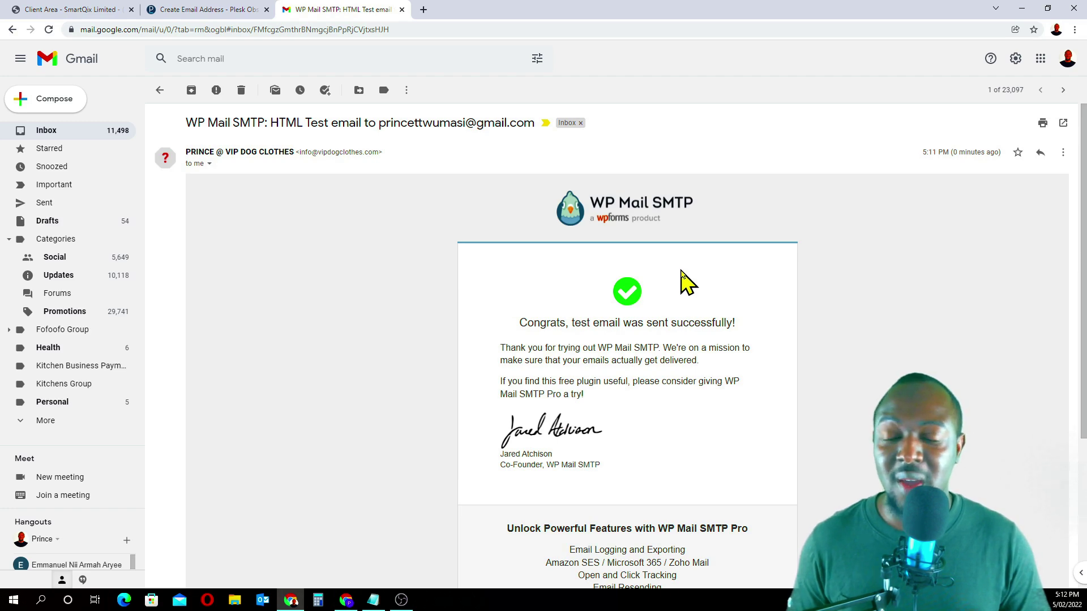
scroll(686, 282, "down", 3)
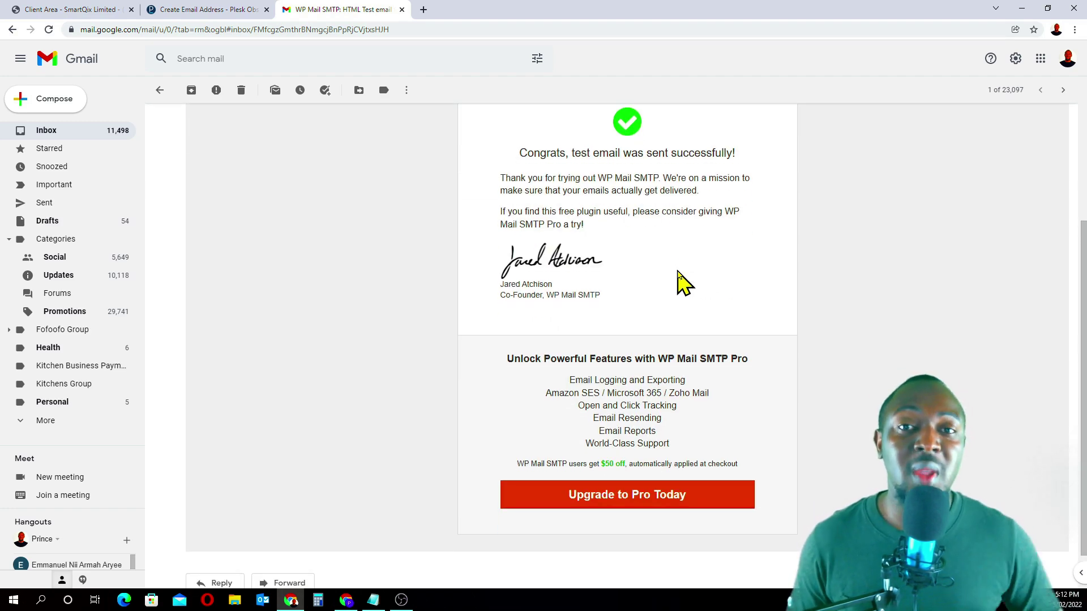